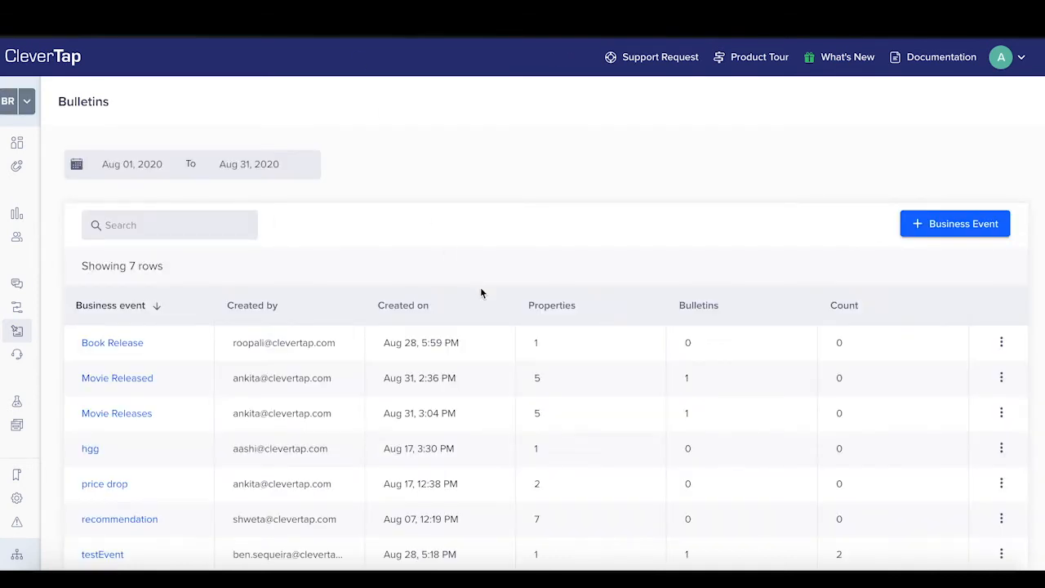
# Create a new business event and name it Movie Release.
pyautogui.scroll(-2, 479, 263)
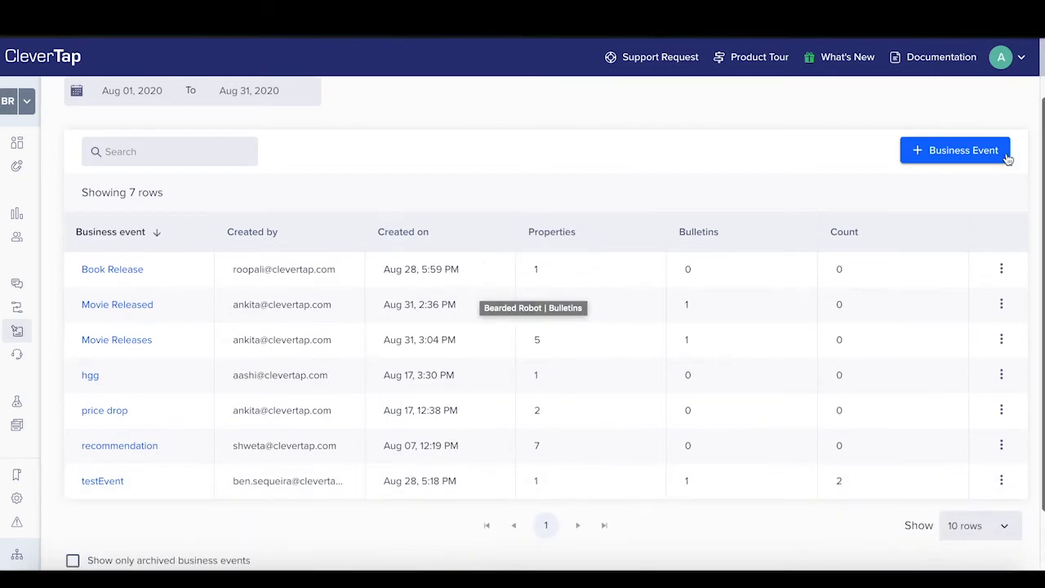
pyautogui.click(979, 162)
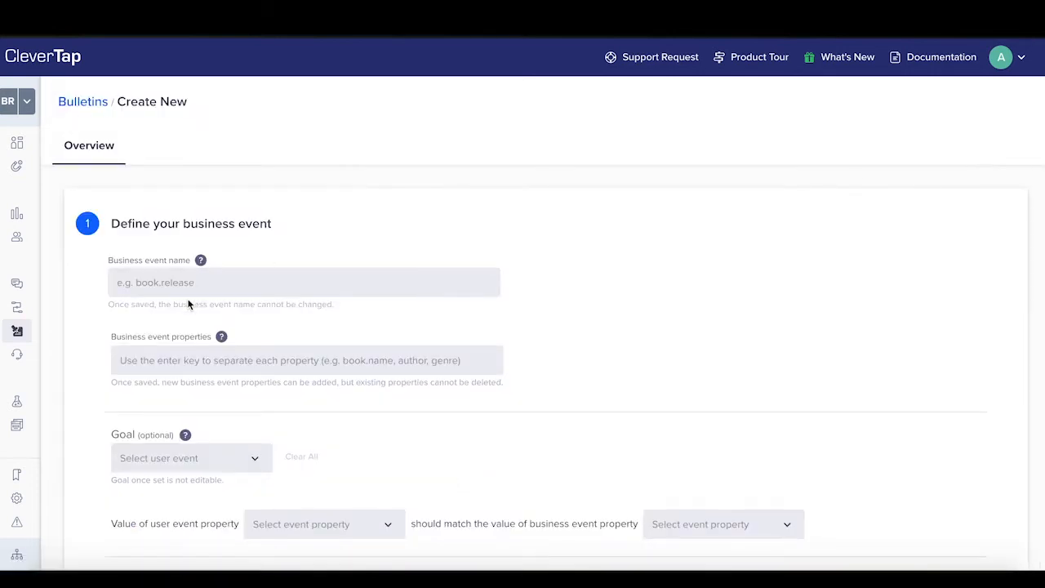
pyautogui.click(213, 281)
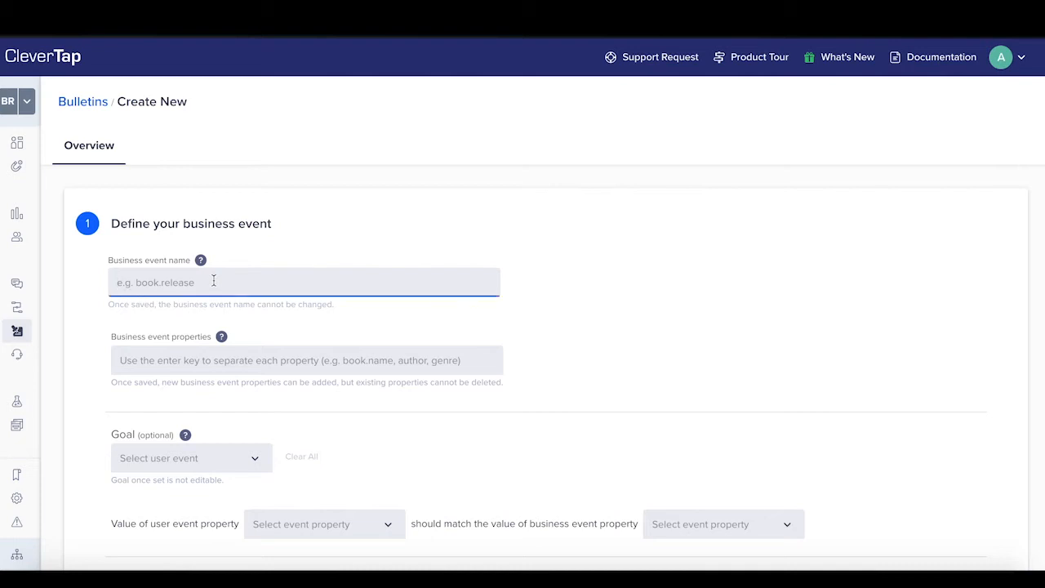
pyautogui.write('Movie Rele')
pyautogui.press('BackSpace')
pyautogui.press('BackSpace')
pyautogui.write('lease')
# Add the business event properties Movie_name and Movie_Actor to the Movie Release event.
pyautogui.click(149, 360)
pyautogui.write('Movie_name')
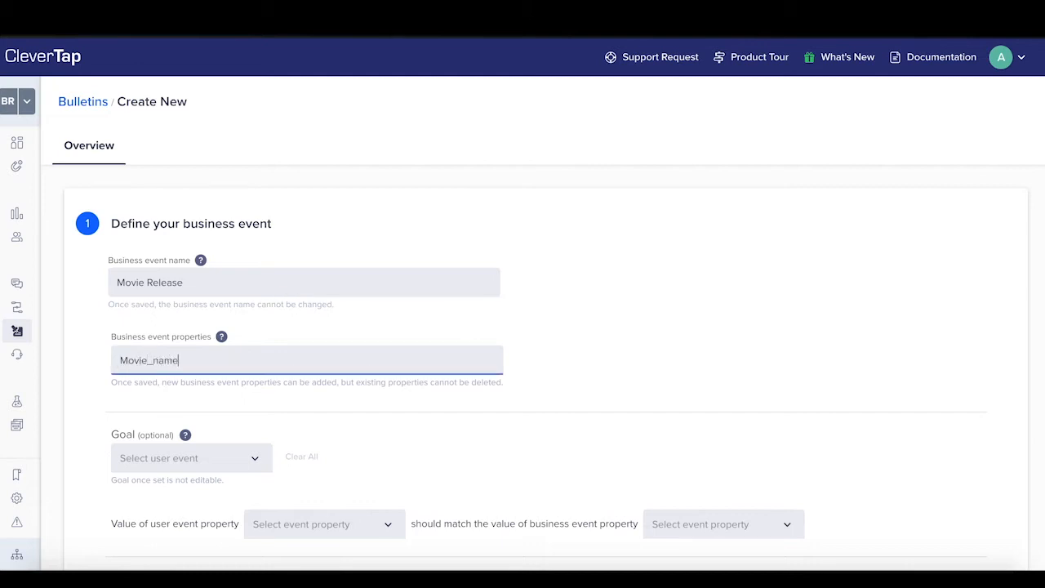
pyautogui.press('Return')
pyautogui.write('Movie_Acr')
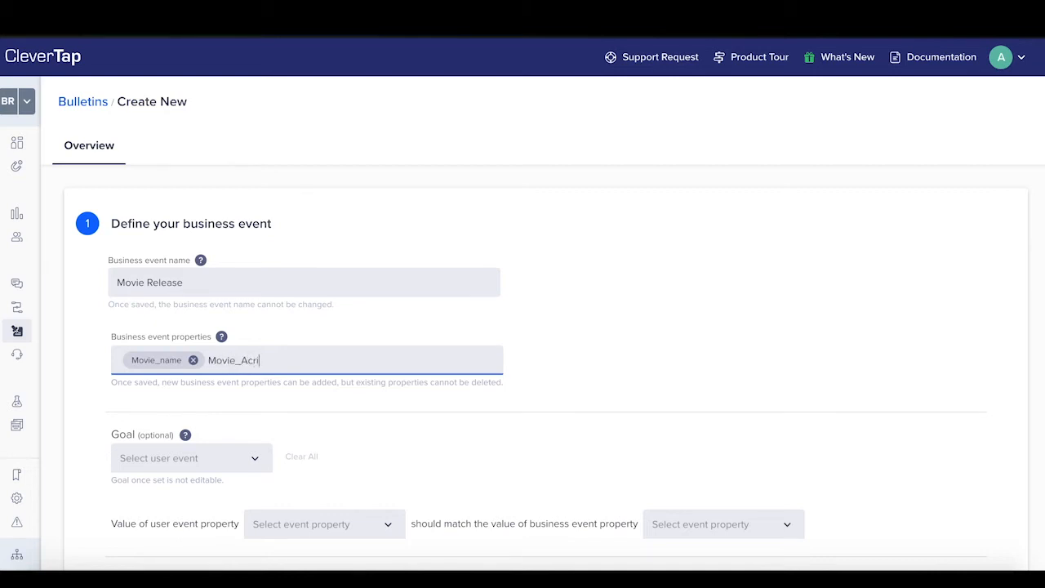
pyautogui.press('BackSpace')
pyautogui.write('tor')
pyautogui.press('Return')
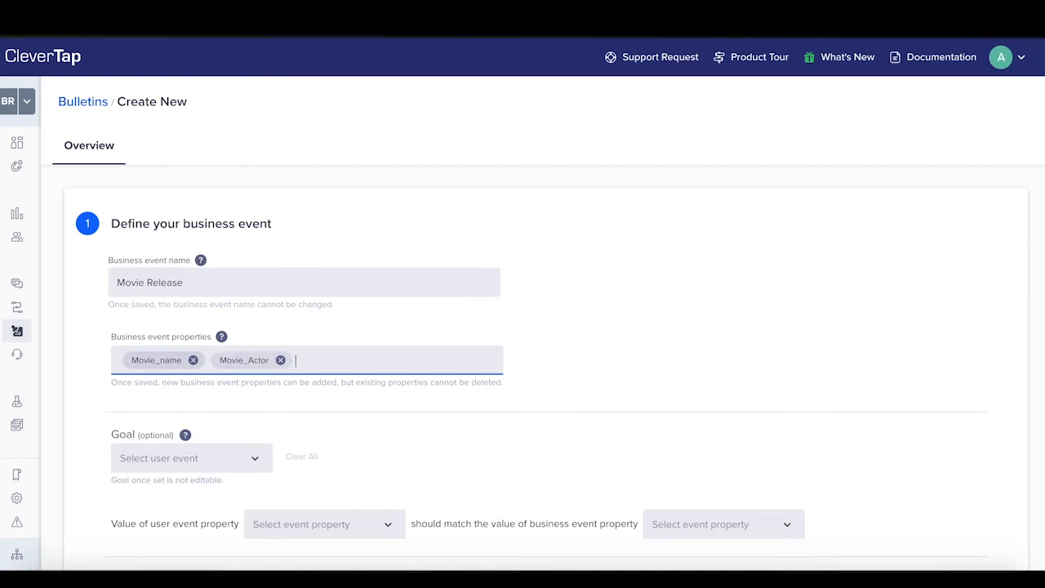
# Add three more business event properties: Movie_genre, Movie_image and Movie_deeplink.
pyautogui.write('Movie_genre')
pyautogui.press('Return')
pyautogui.write('Movie')
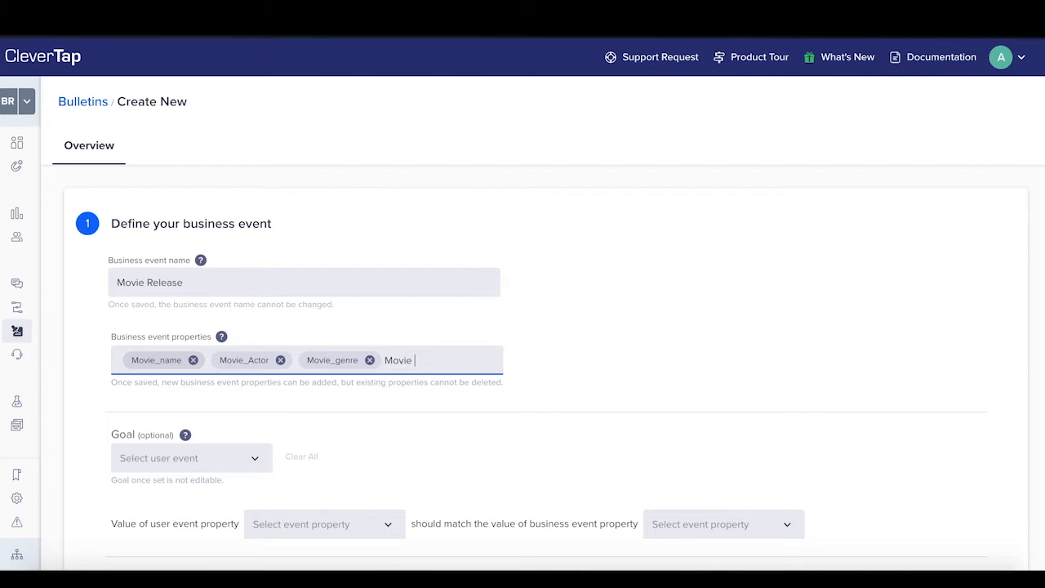
pyautogui.write('_image')
pyautogui.press('Return')
pyautogui.write('Movie_de')
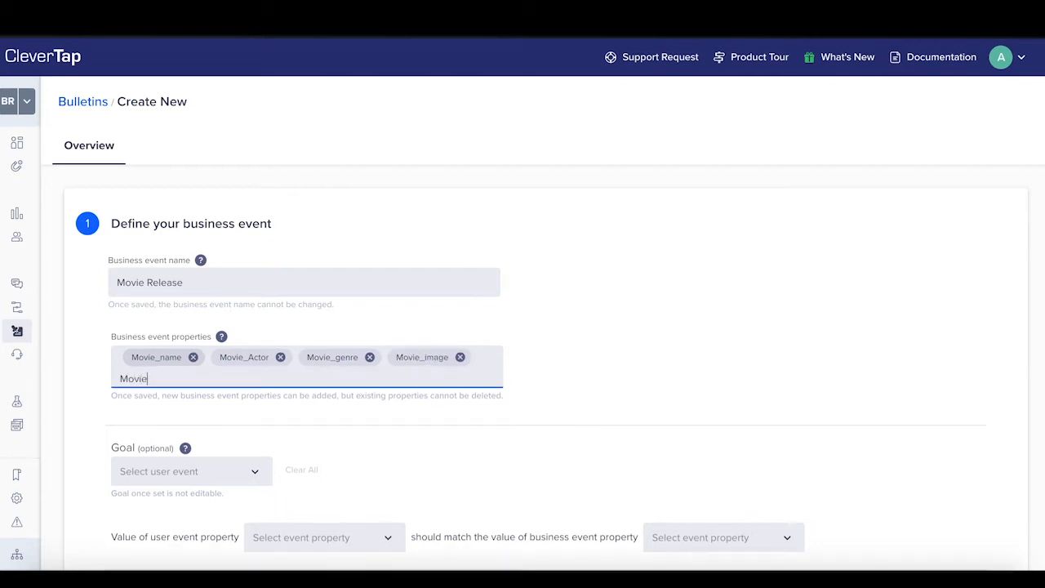
pyautogui.write('eplink')
pyautogui.press('Return')
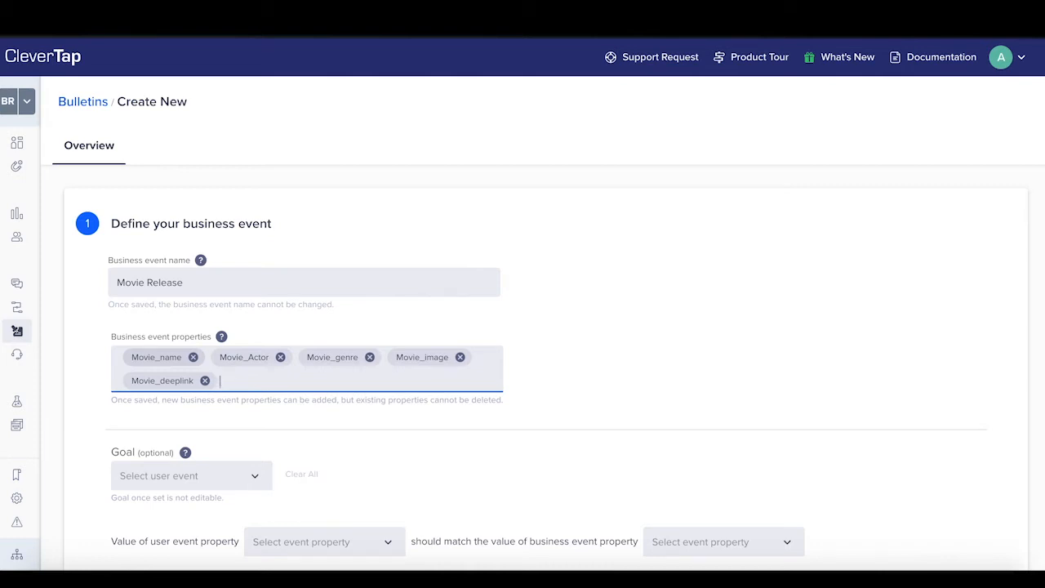
# Set the business event's goal to the user event Movie watched.
pyautogui.scroll(-3, 547, 343)
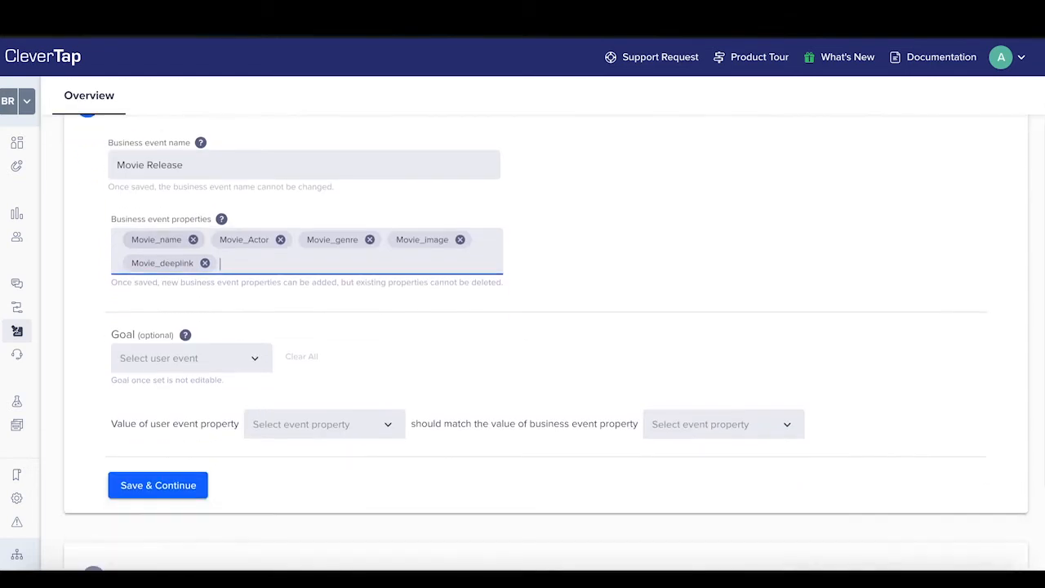
pyautogui.click(175, 364)
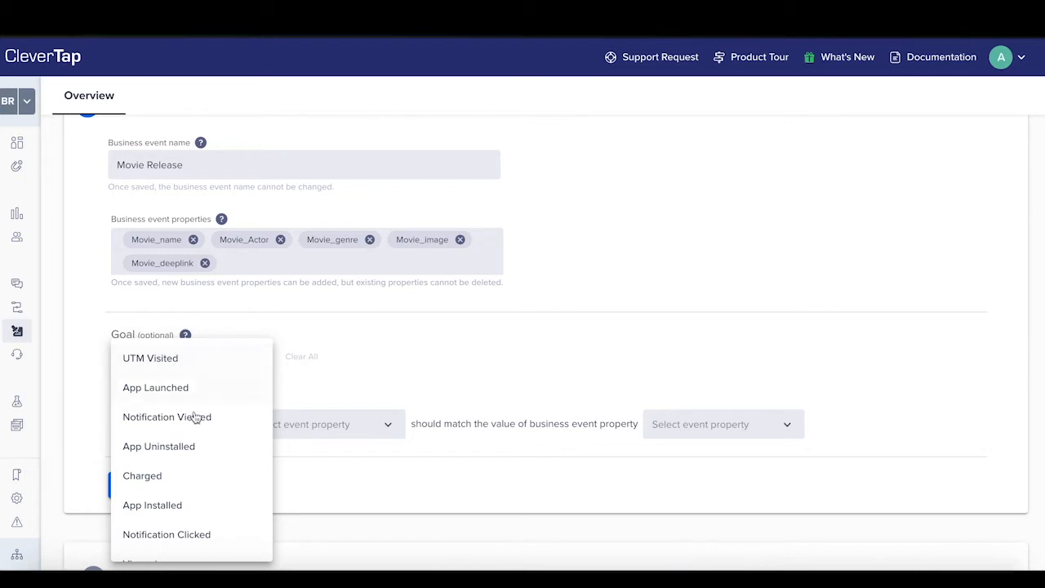
pyautogui.scroll(-2, 193, 420)
pyautogui.scroll(-6, 194, 432)
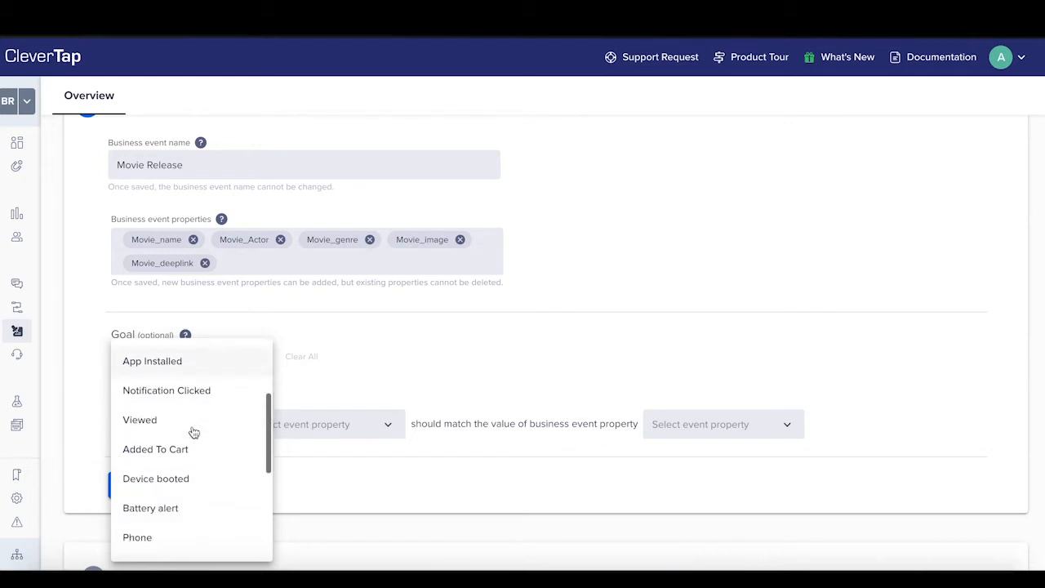
pyautogui.scroll(-10, 193, 432)
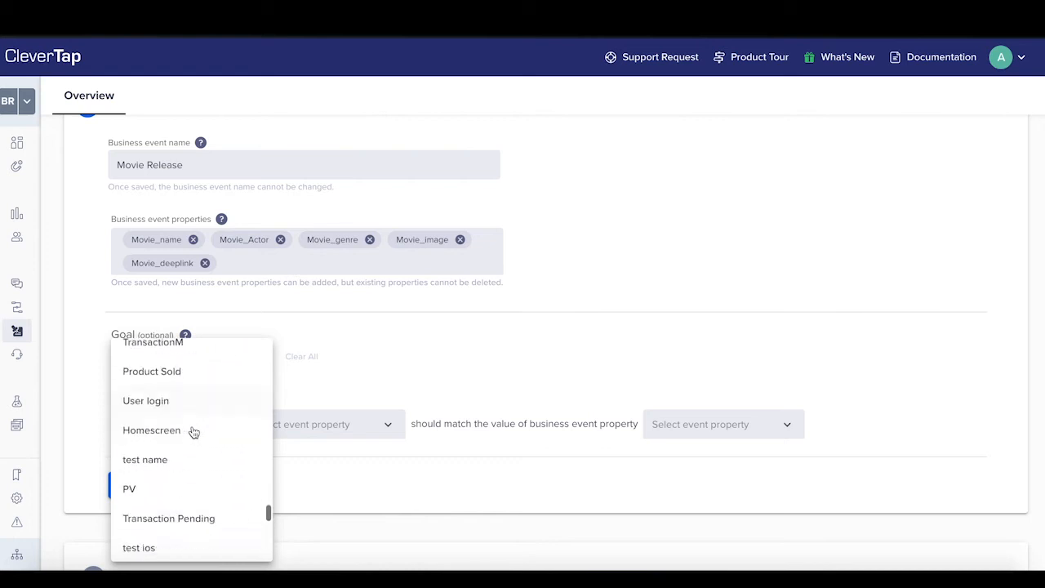
pyautogui.scroll(-10, 194, 431)
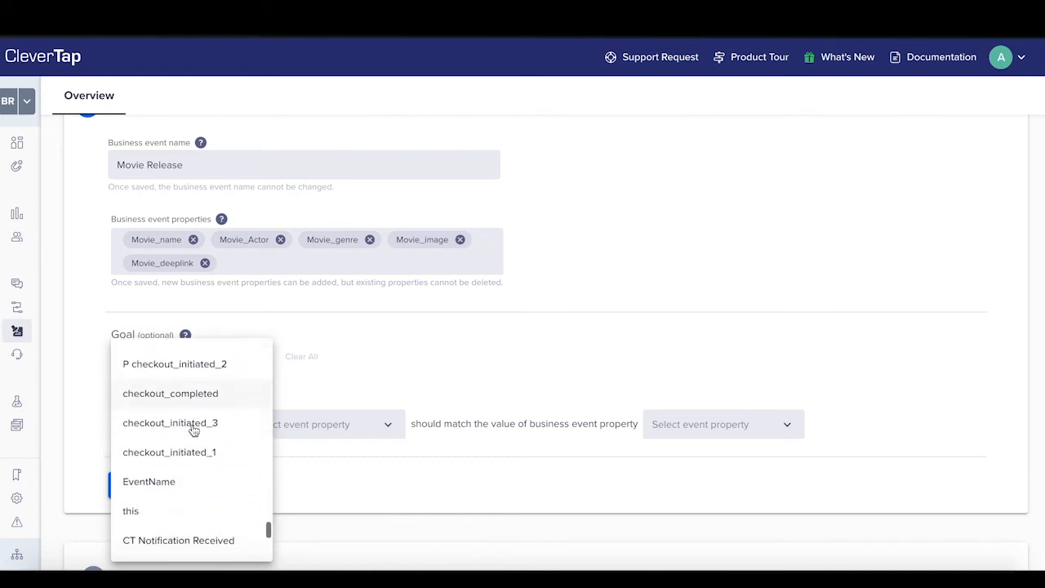
pyautogui.scroll(-4, 194, 431)
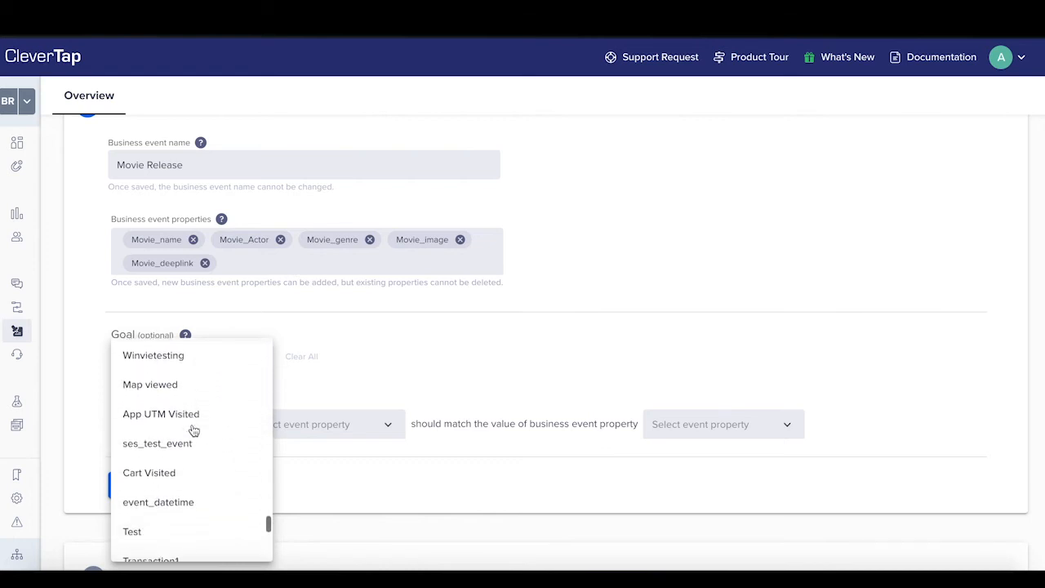
pyautogui.scroll(-10, 194, 433)
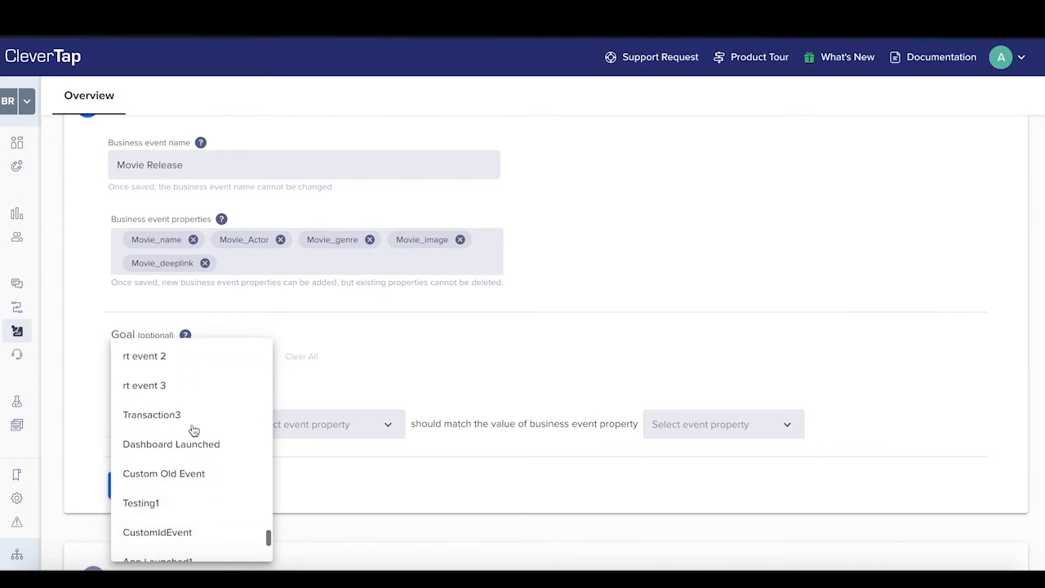
pyautogui.scroll(-10, 194, 431)
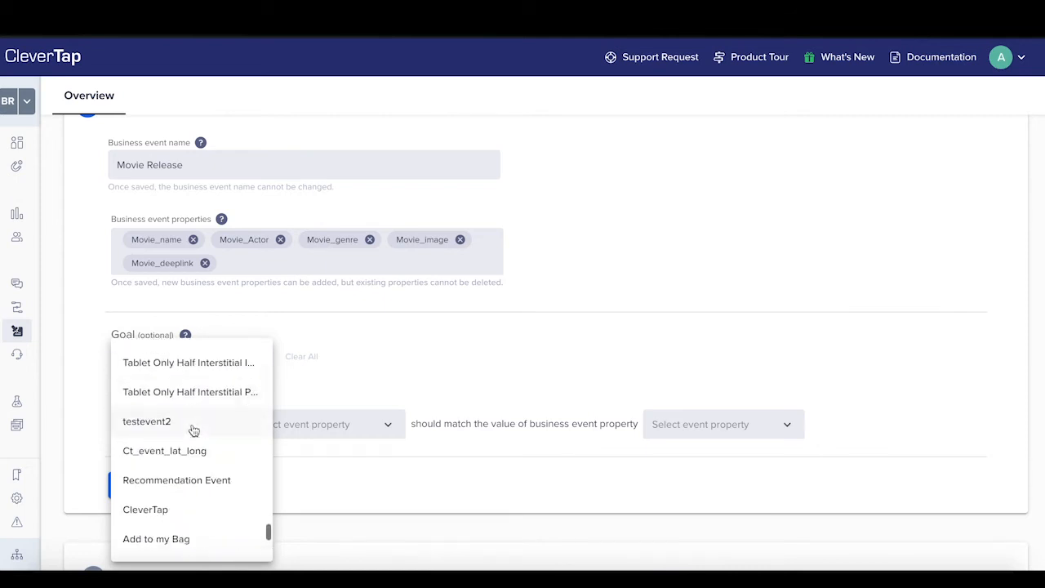
pyautogui.scroll(-10, 222, 555)
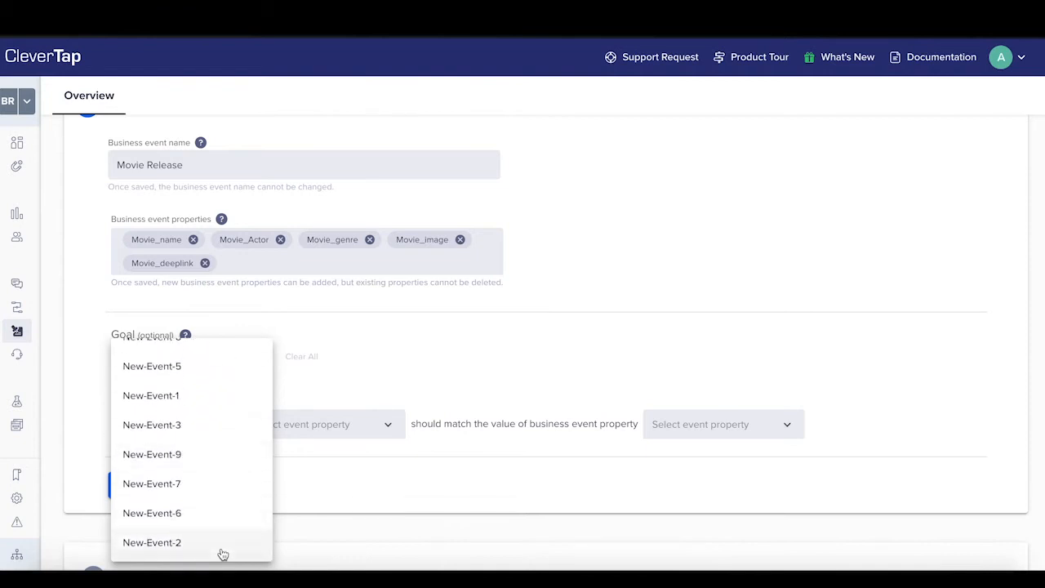
pyautogui.scroll(-5, 222, 554)
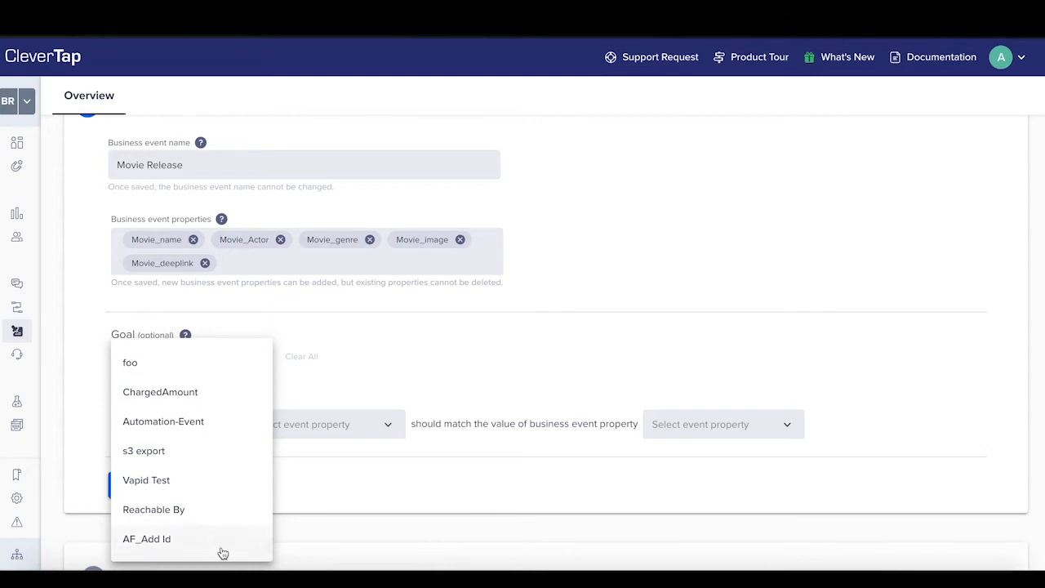
pyautogui.scroll(-8, 222, 554)
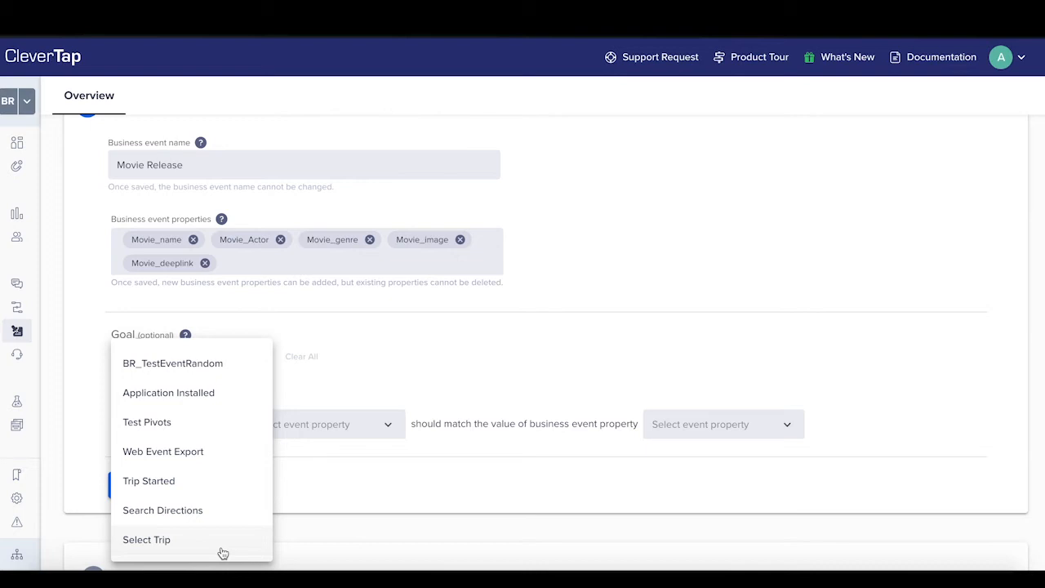
pyautogui.scroll(-5, 224, 554)
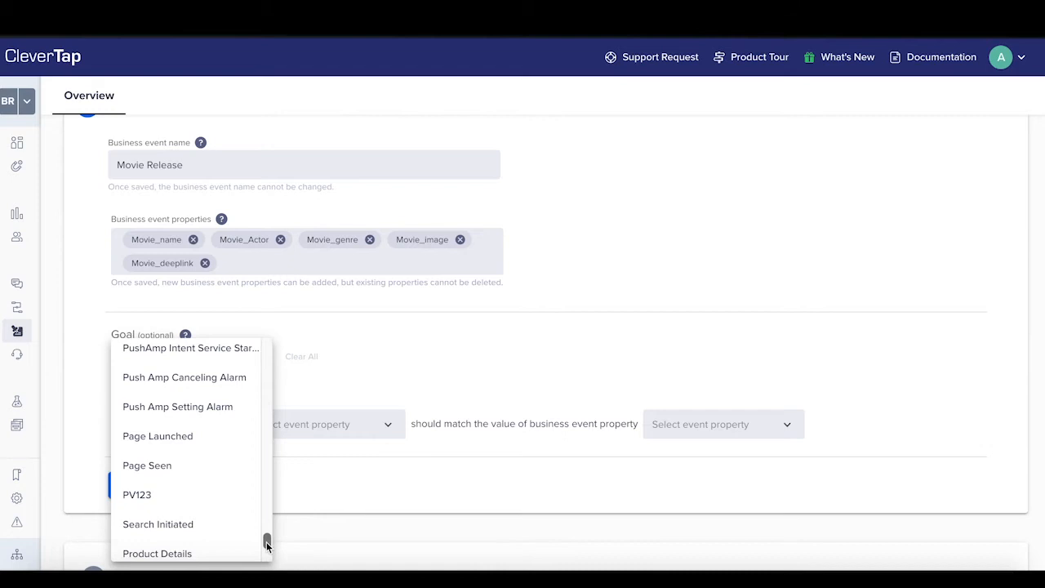
pyautogui.moveTo(267, 544); pyautogui.dragTo(268, 559)
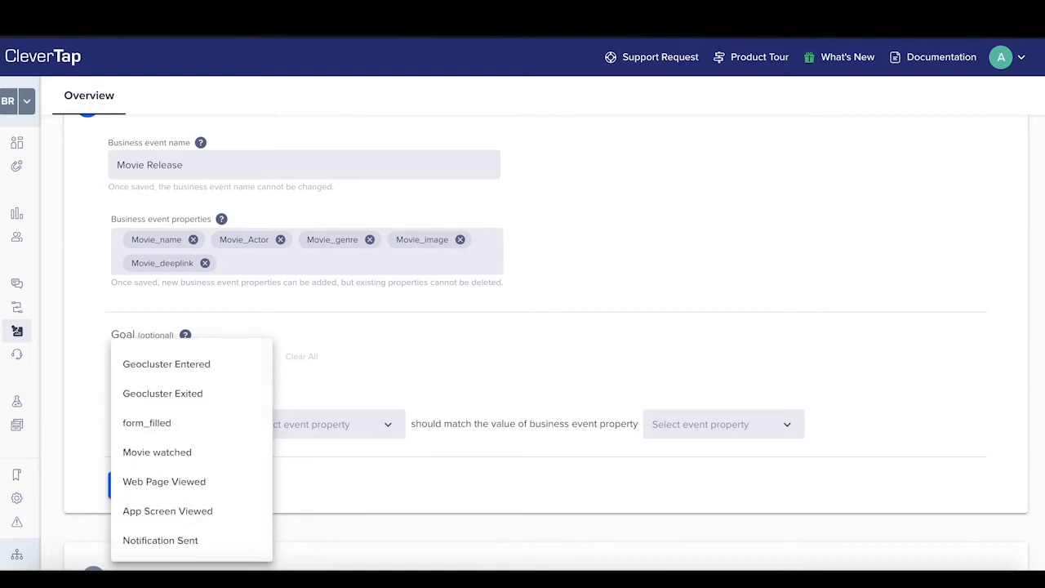
pyautogui.click(198, 455)
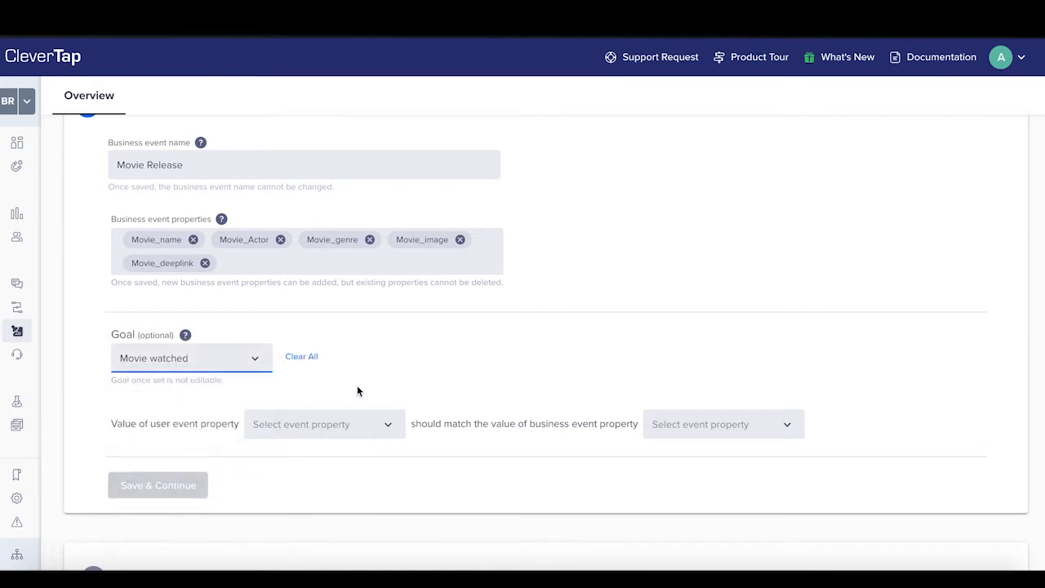
# Match the goal's user event property Movie name to the business event property Movie_name and save the business event.
pyautogui.click(345, 426)
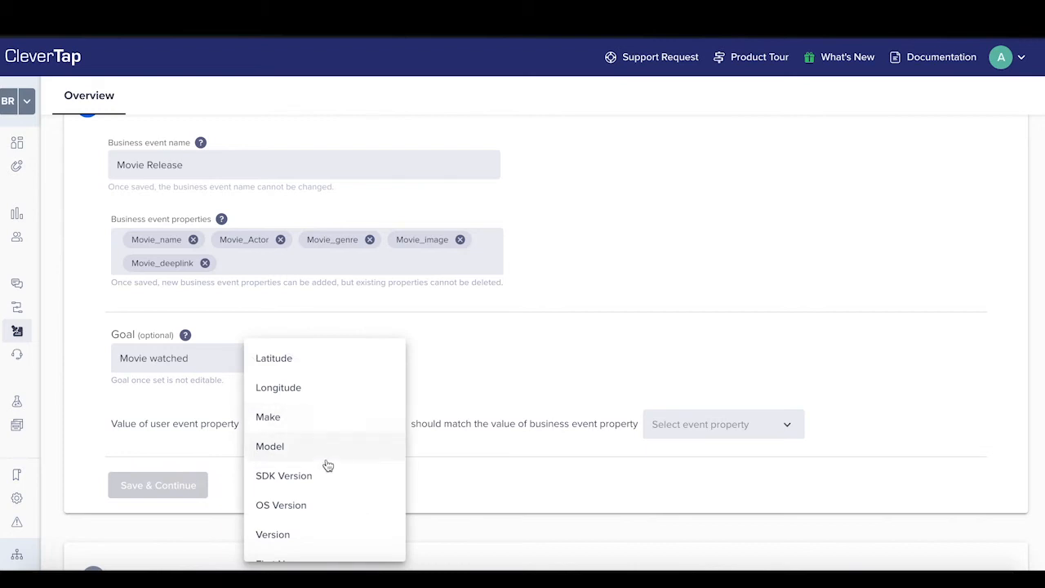
pyautogui.scroll(-3, 327, 465)
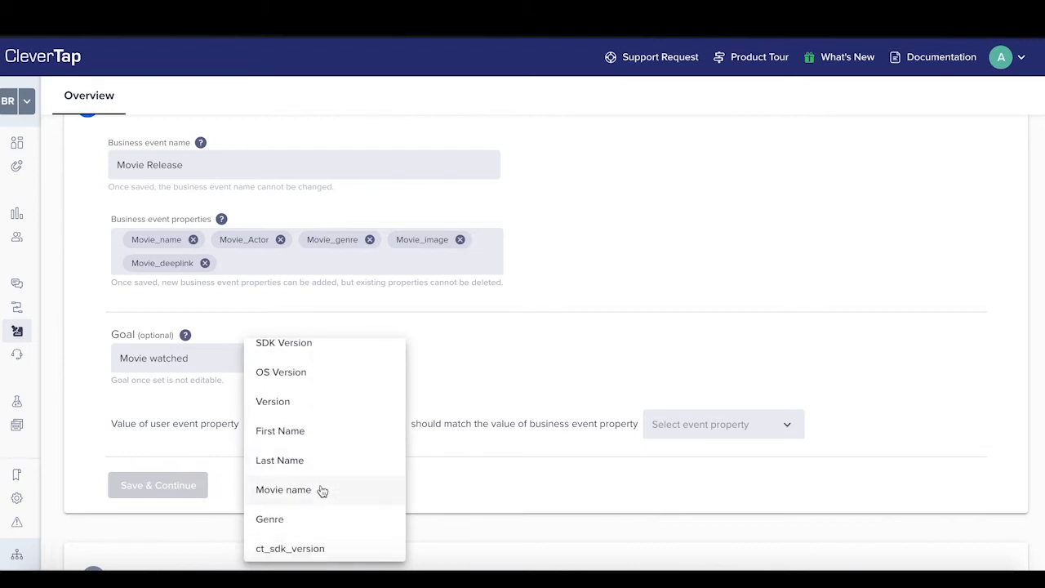
pyautogui.click(322, 490)
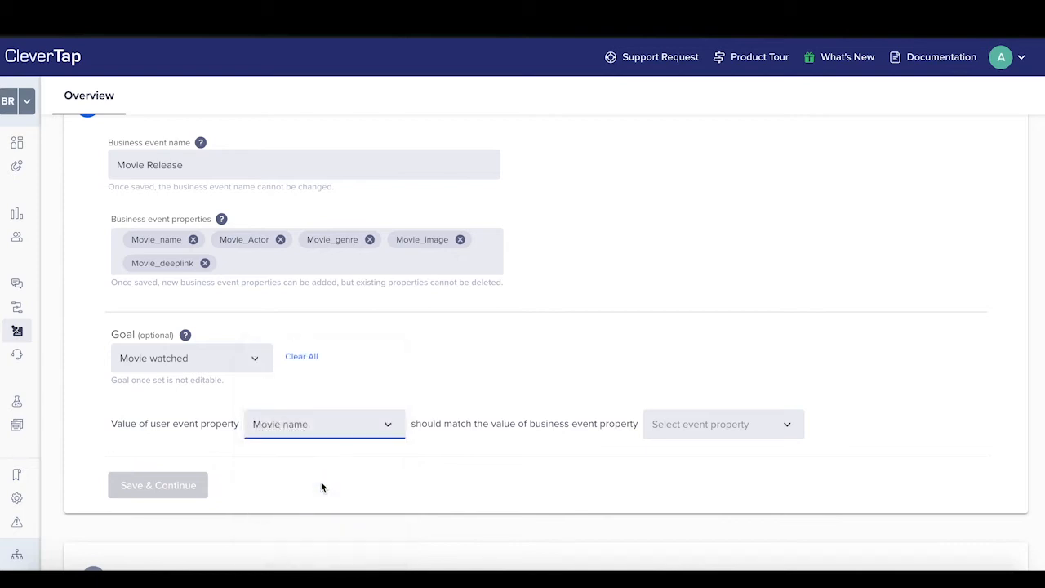
pyautogui.click(715, 426)
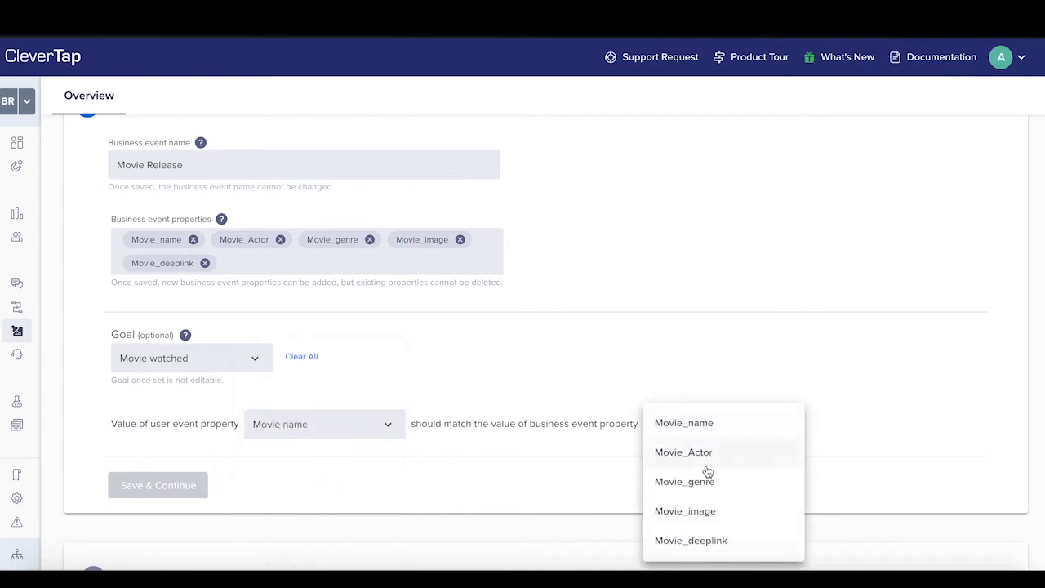
pyautogui.click(694, 425)
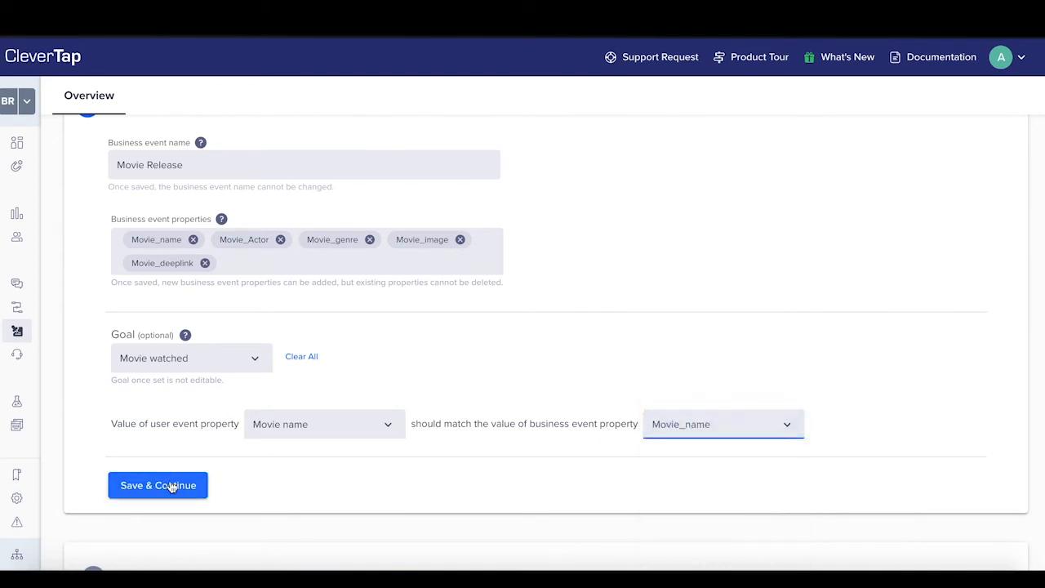
pyautogui.click(157, 485)
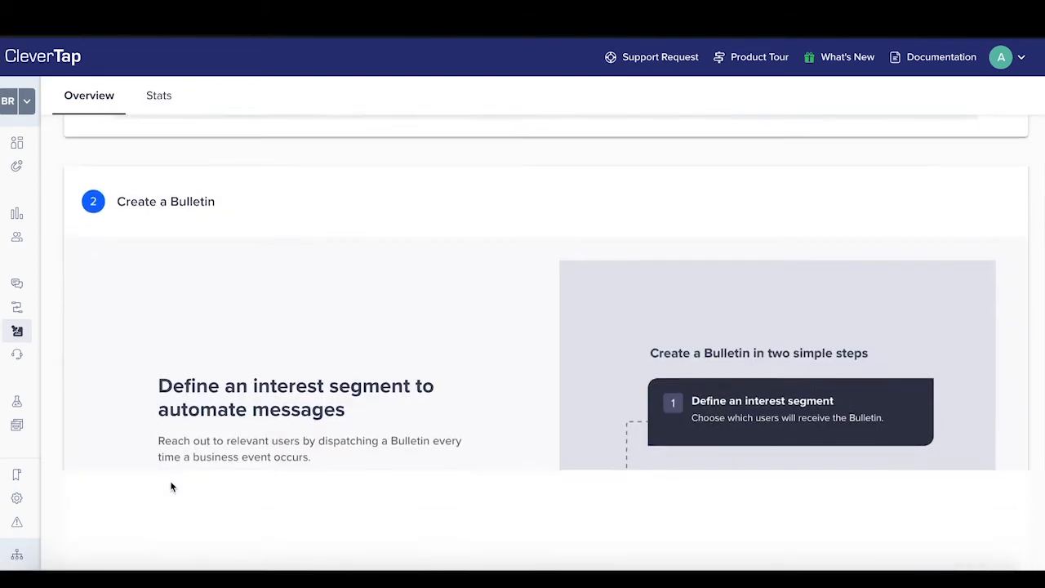
# Start a bulletin for the Movie Release event and choose all users as the base segment of its interest segment.
pyautogui.click(189, 517)
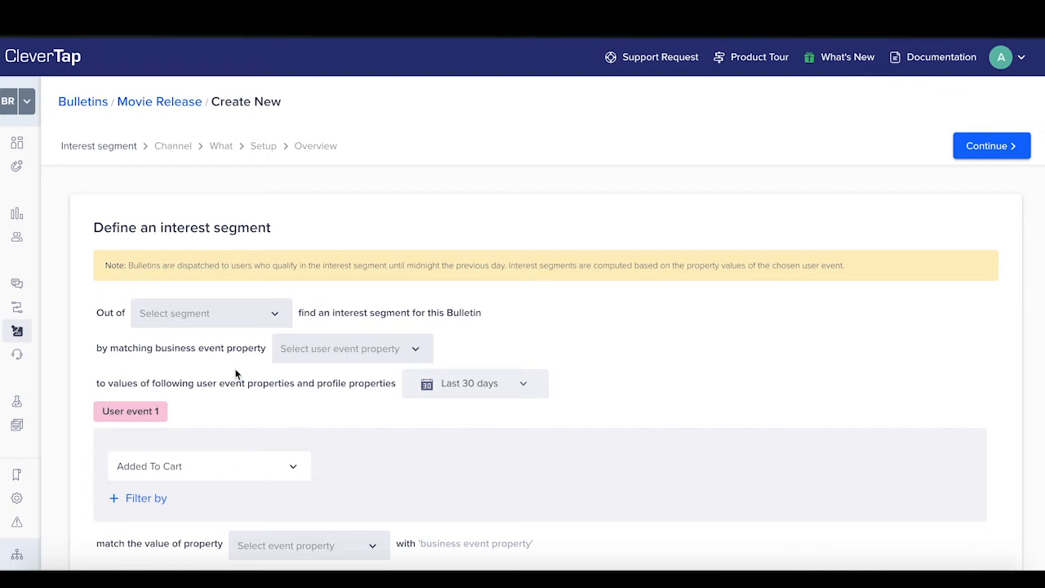
pyautogui.click(209, 312)
pyautogui.scroll(-5, 211, 406)
pyautogui.scroll(-10, 211, 406)
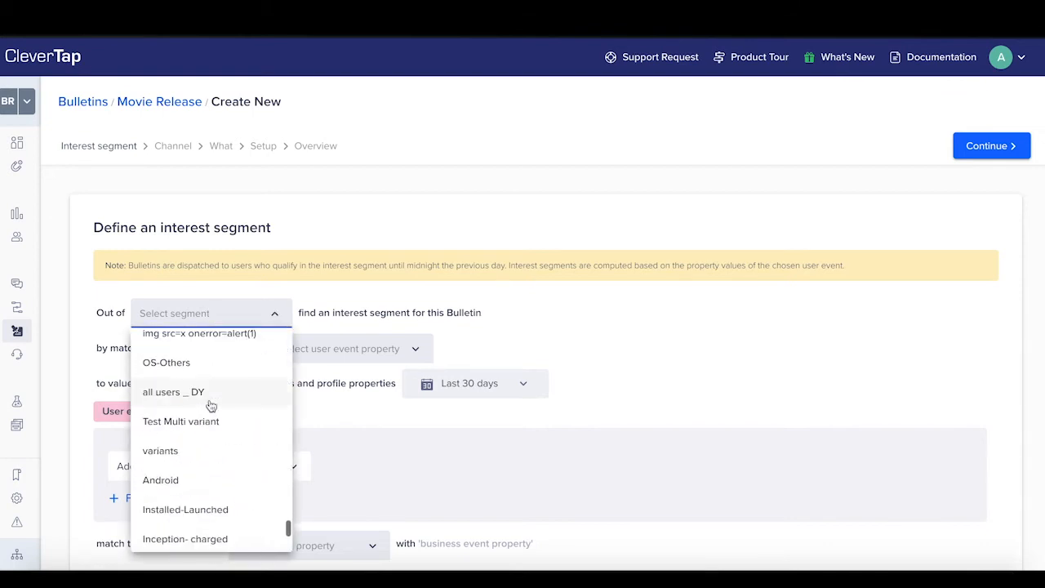
pyautogui.write('all')
pyautogui.scroll(-5, 252, 357)
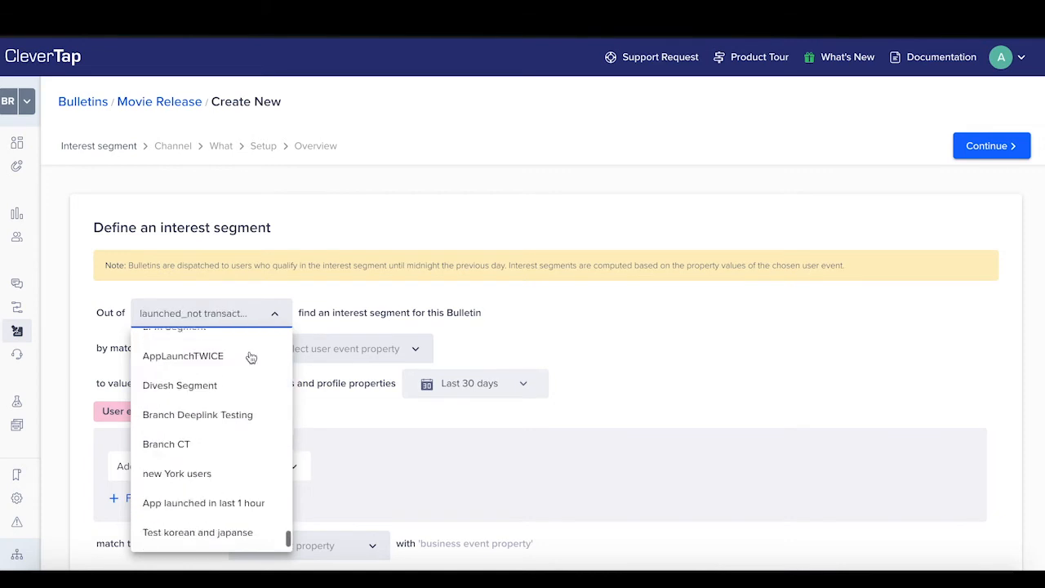
pyautogui.scroll(-3, 174, 506)
pyautogui.scroll(10, 210, 203)
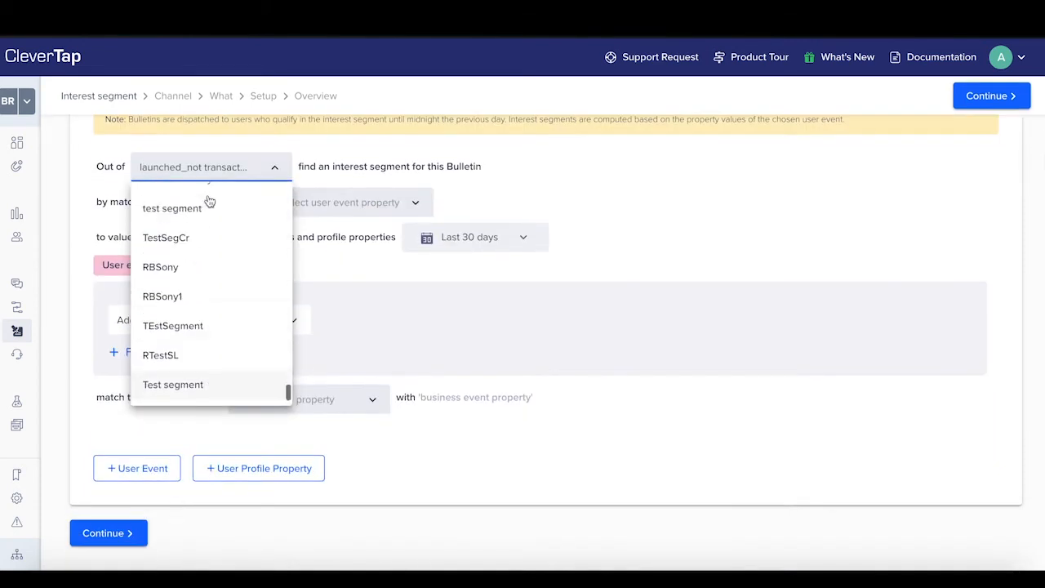
pyautogui.scroll(5, 210, 204)
pyautogui.click(210, 204)
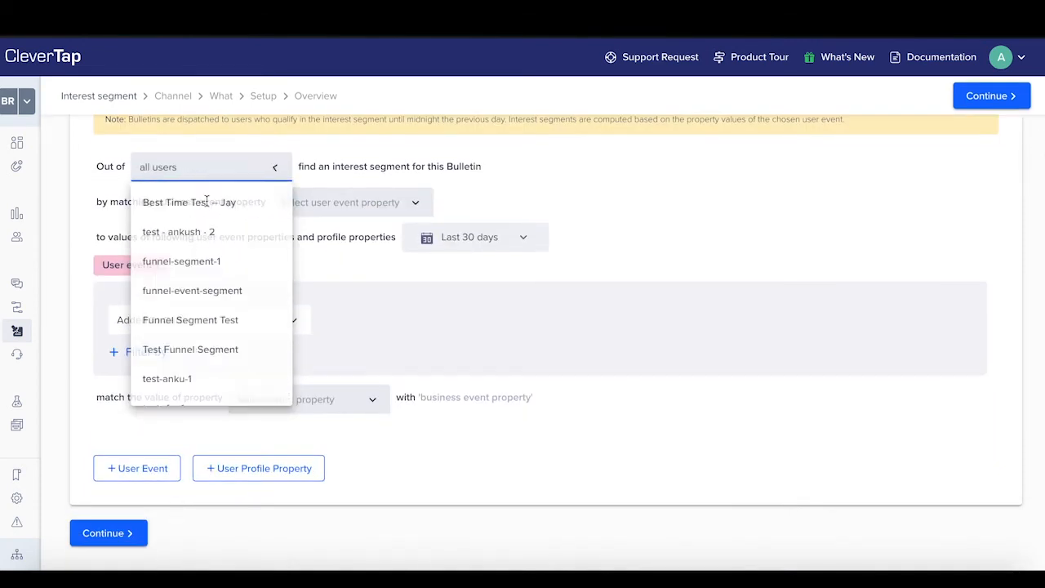
# Match the interest segment on the business event property Movie_genre and set User event 1 to Movie watched.
pyautogui.click(314, 214)
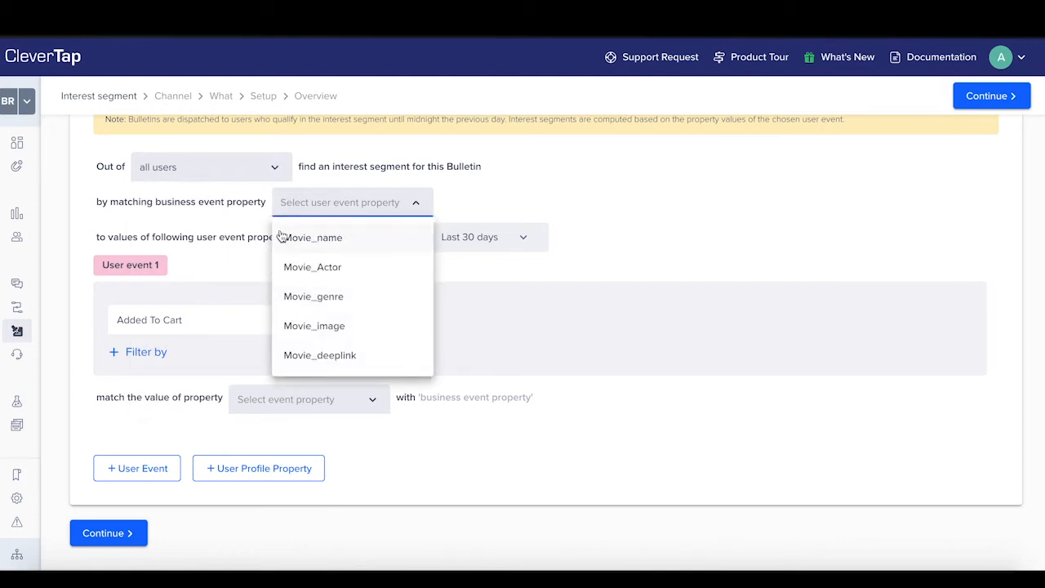
pyautogui.click(312, 299)
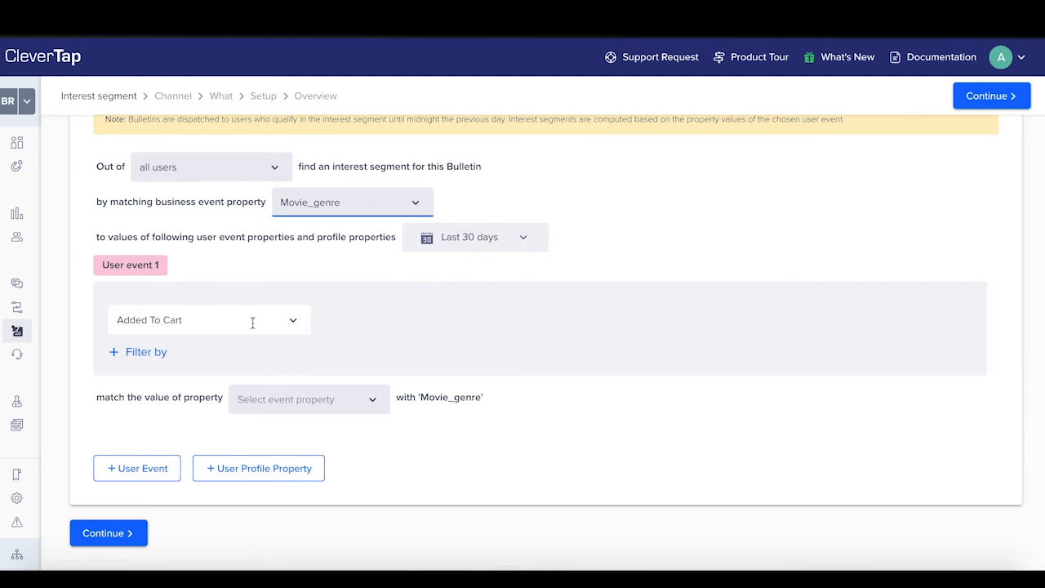
pyautogui.scroll(-1, 253, 323)
pyautogui.click(244, 275)
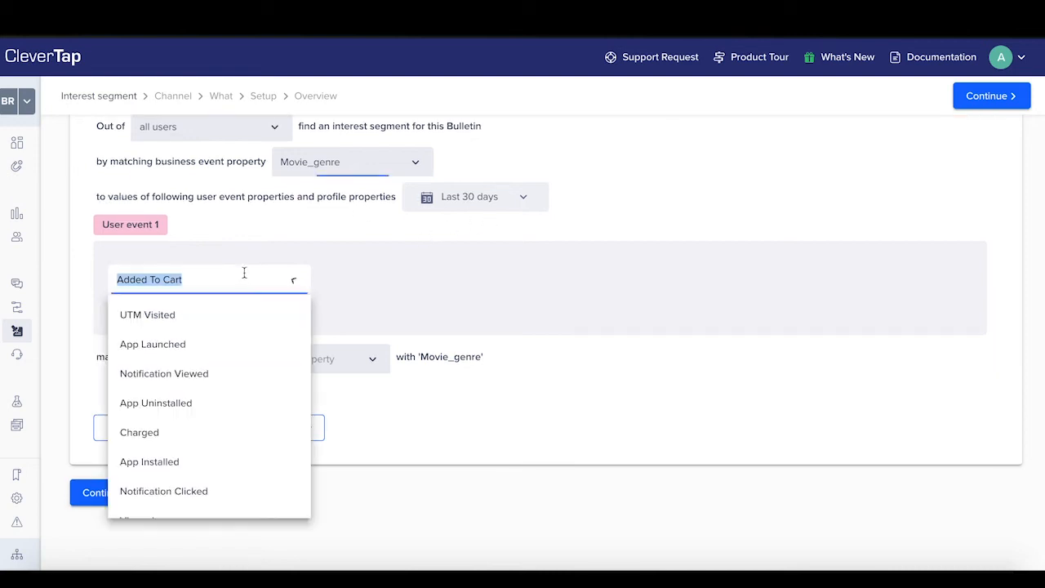
pyautogui.write('Mov')
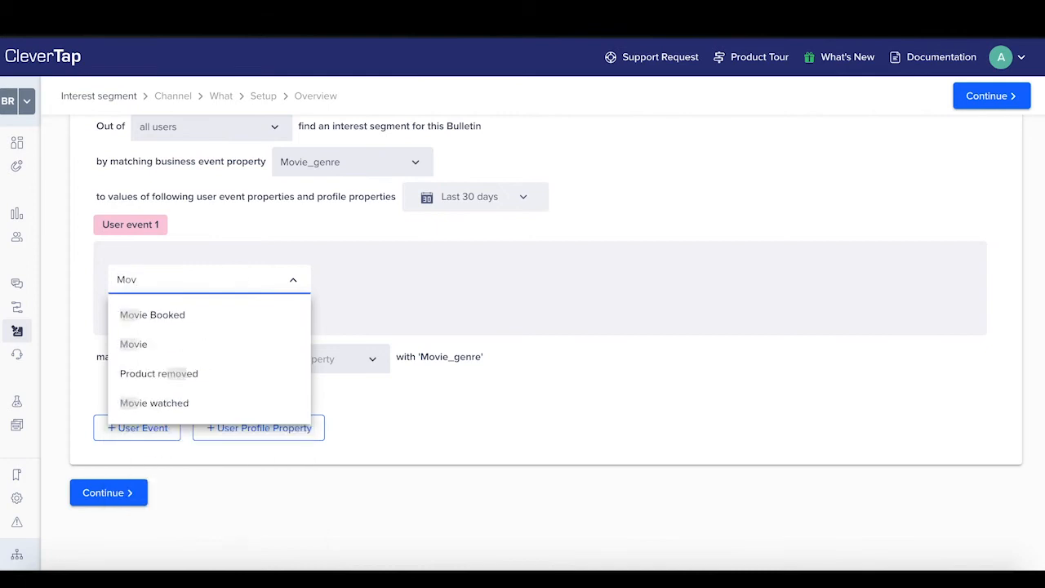
pyautogui.click(220, 399)
# Match the user event property Genre with Movie_genre and continue to the bulletin's channel selection.
pyautogui.click(289, 360)
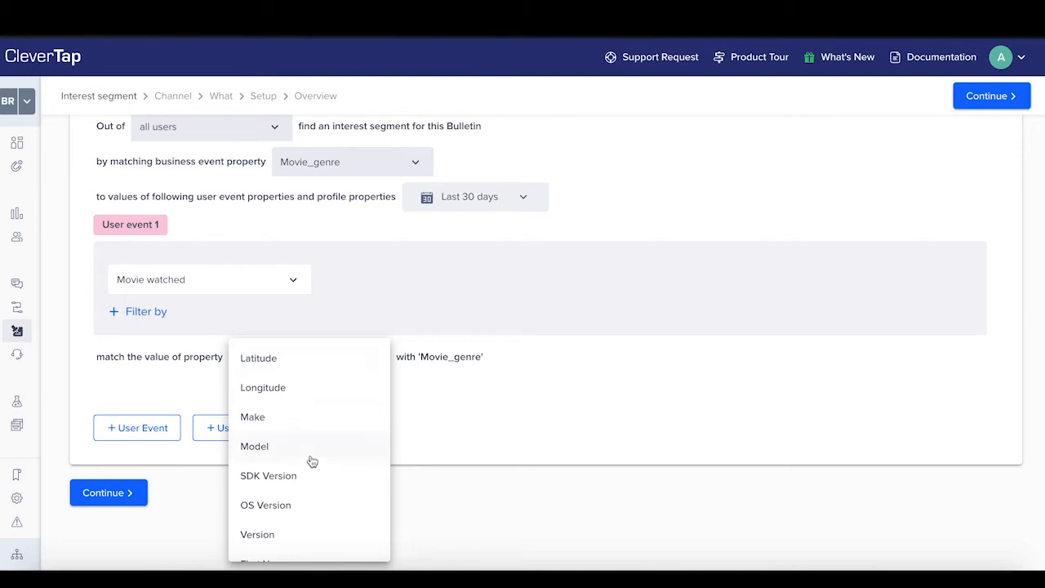
pyautogui.scroll(-1, 312, 463)
pyautogui.scroll(-2, 312, 462)
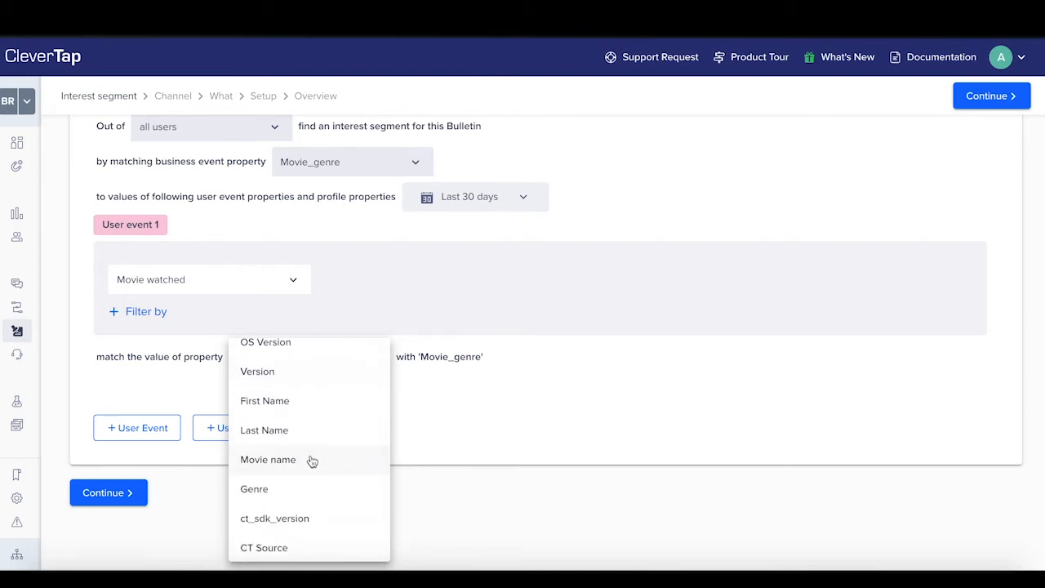
pyautogui.scroll(-2, 308, 452)
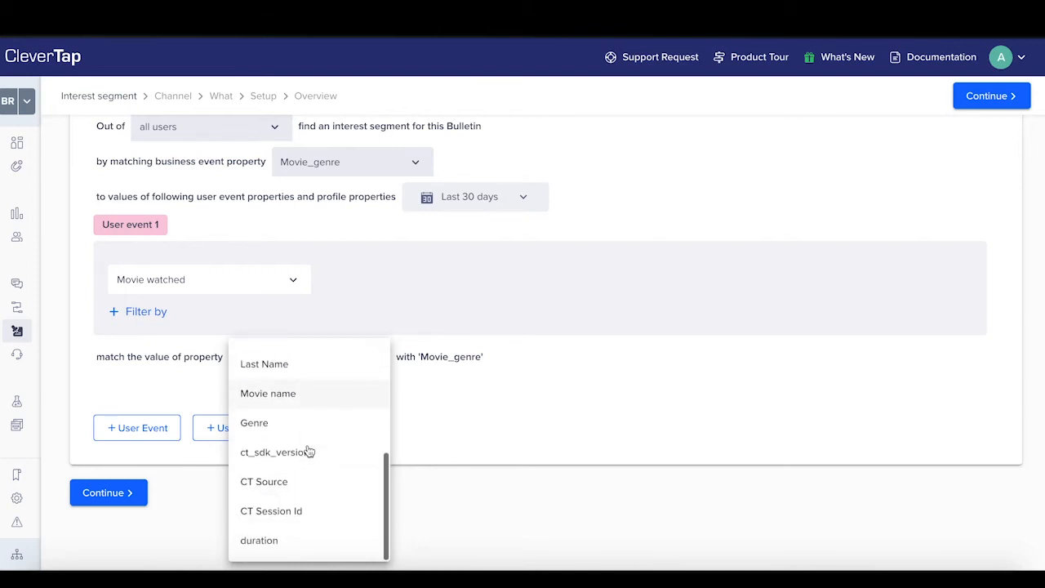
pyautogui.scroll(3, 306, 424)
pyautogui.scroll(2, 283, 457)
pyautogui.scroll(-3, 283, 458)
pyautogui.click(276, 486)
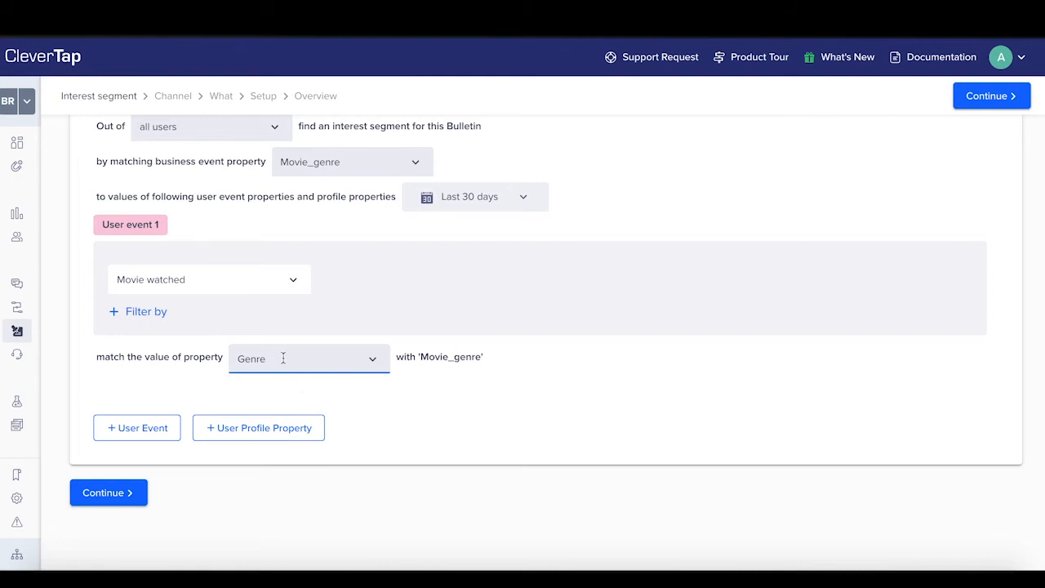
pyautogui.click(110, 494)
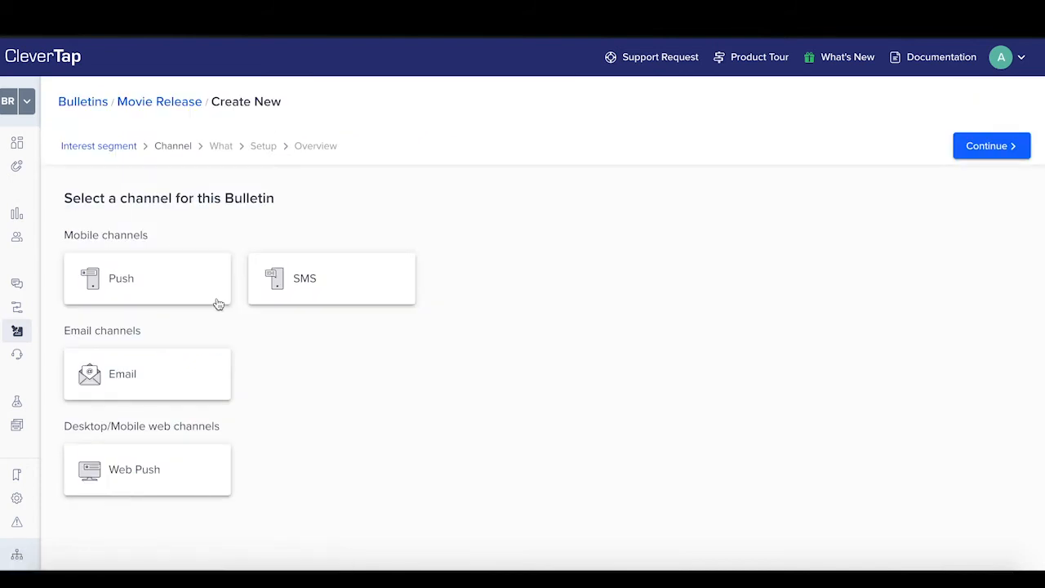
# Choose the Push channel, keep all operating systems and devices selected, and use the Single message type.
pyautogui.click(143, 283)
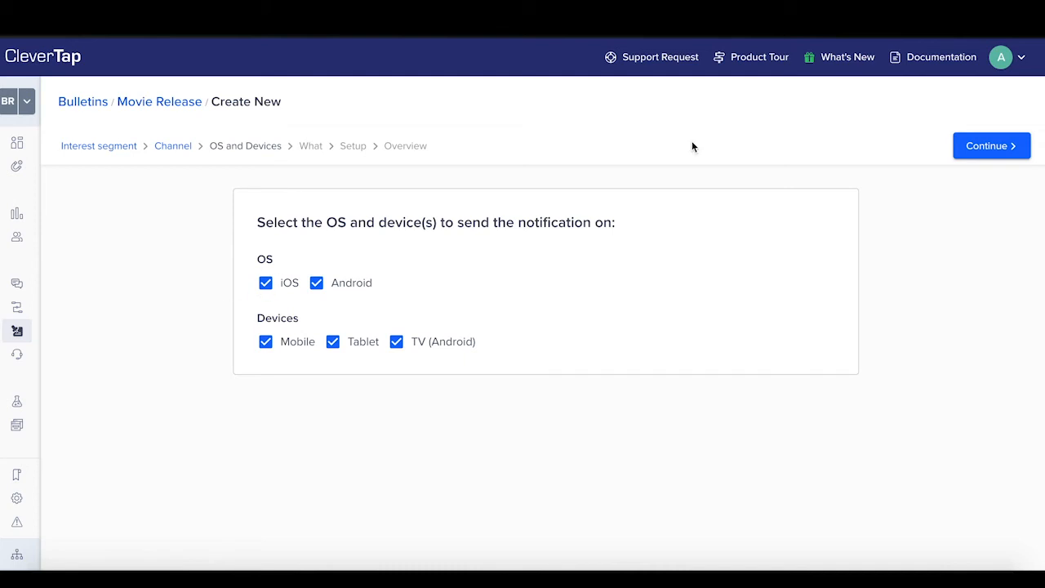
pyautogui.click(979, 152)
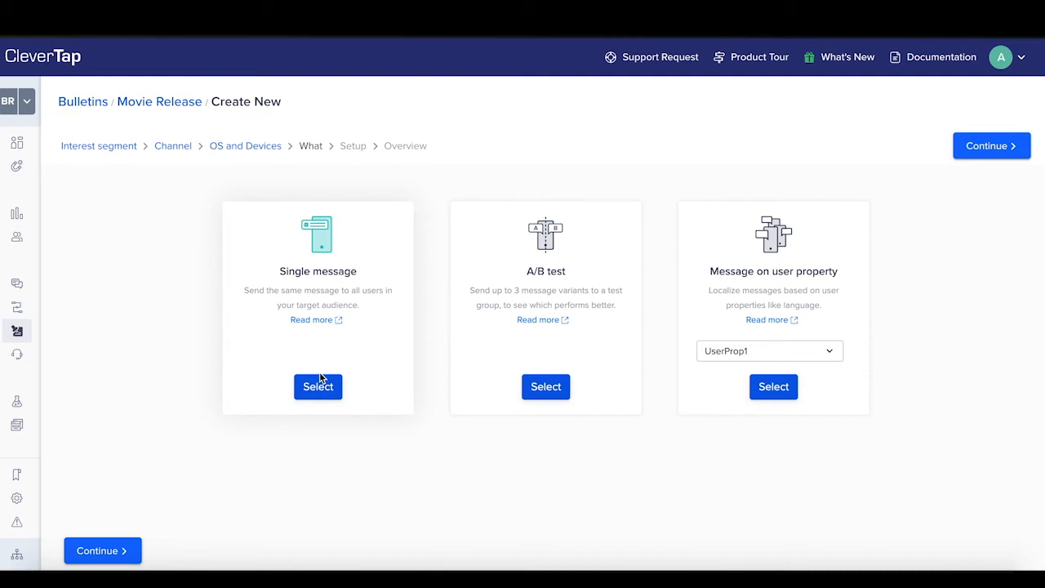
pyautogui.click(315, 387)
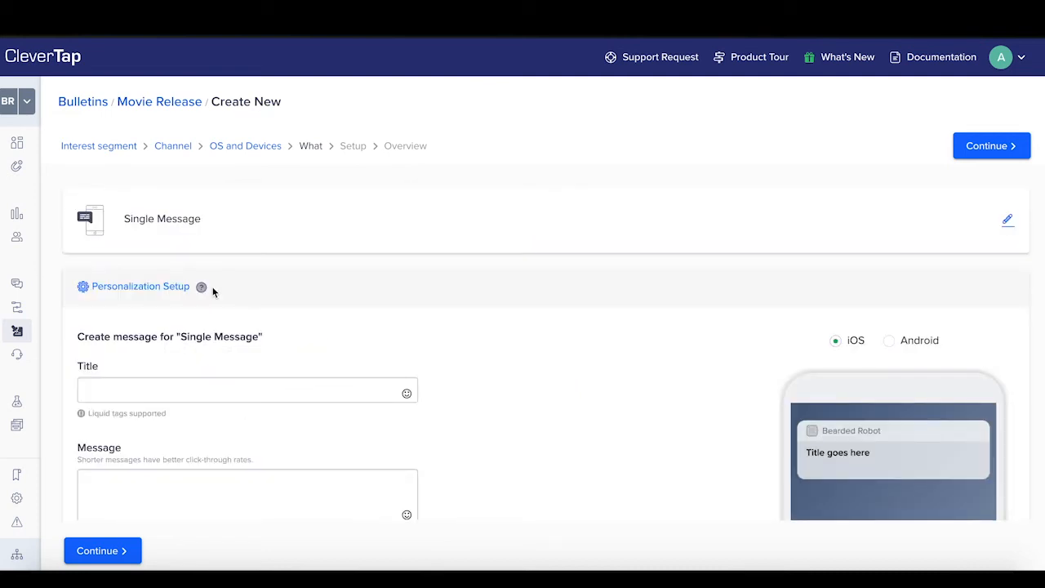
# Enter #BingeMode as the push notification's title.
pyautogui.moveTo(206, 291)
pyautogui.scroll(-1, 256, 306)
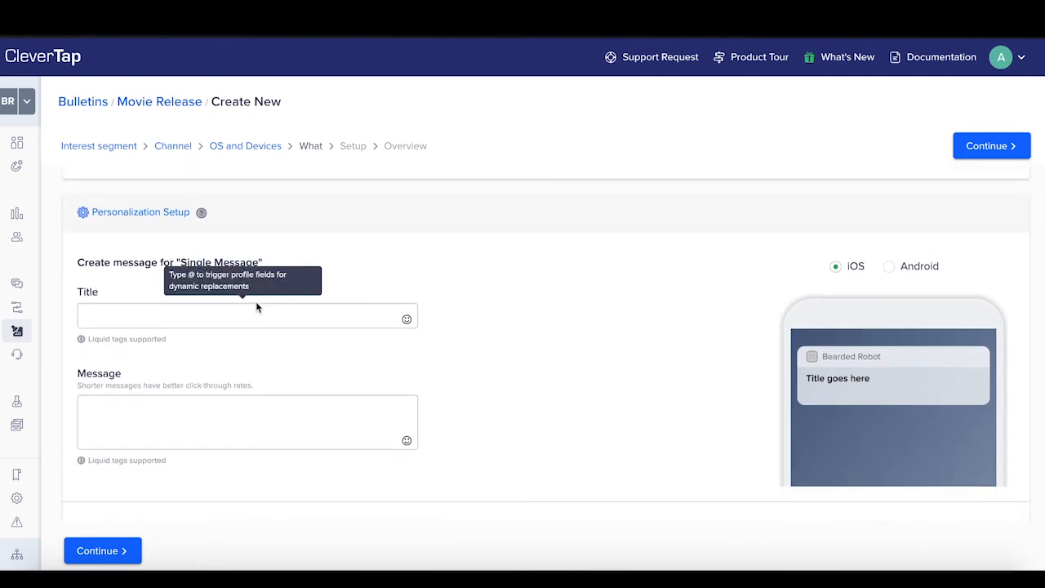
pyautogui.click(254, 309)
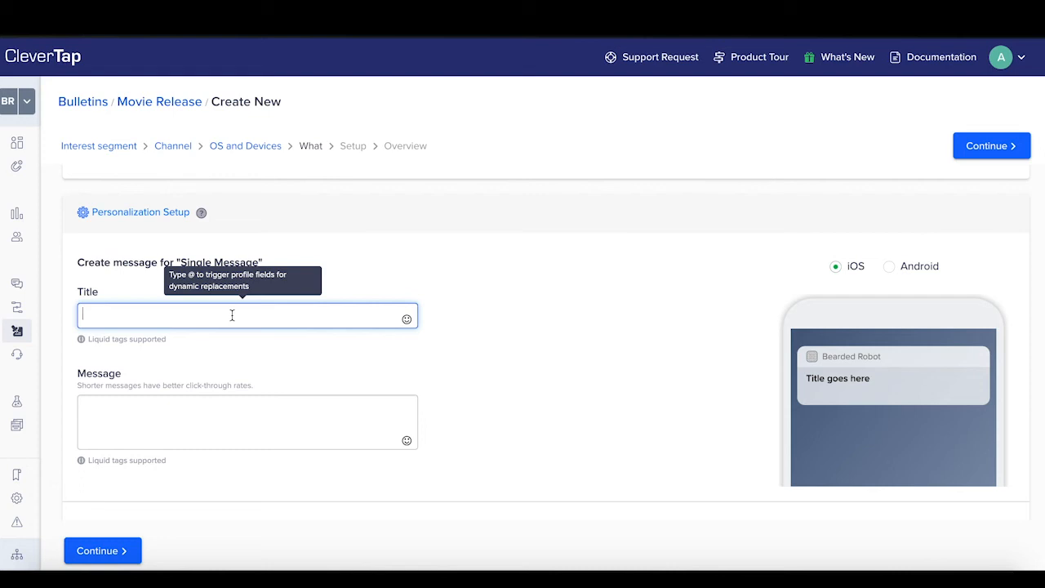
pyautogui.write('#Binge')
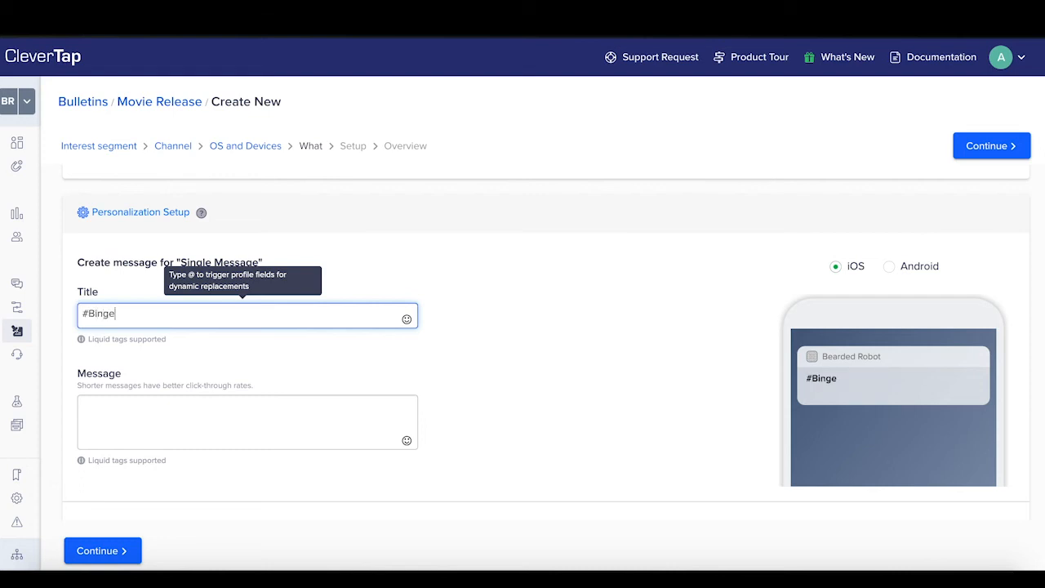
pyautogui.write('Mode')
pyautogui.scroll(-1, 237, 303)
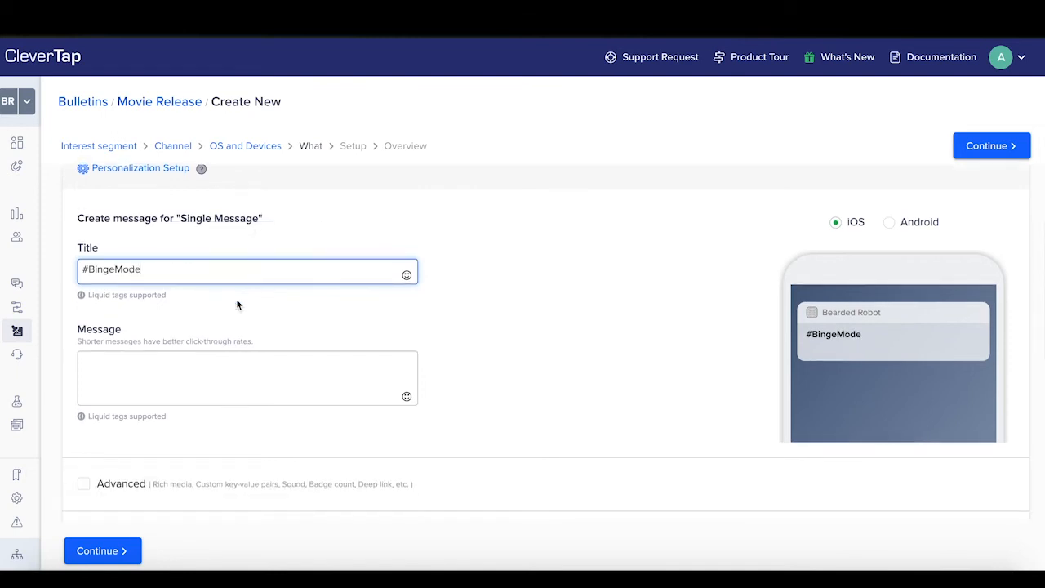
# Begin the message with the Name profile field, give it the default value Hey, and add a comma after it.
pyautogui.click(133, 364)
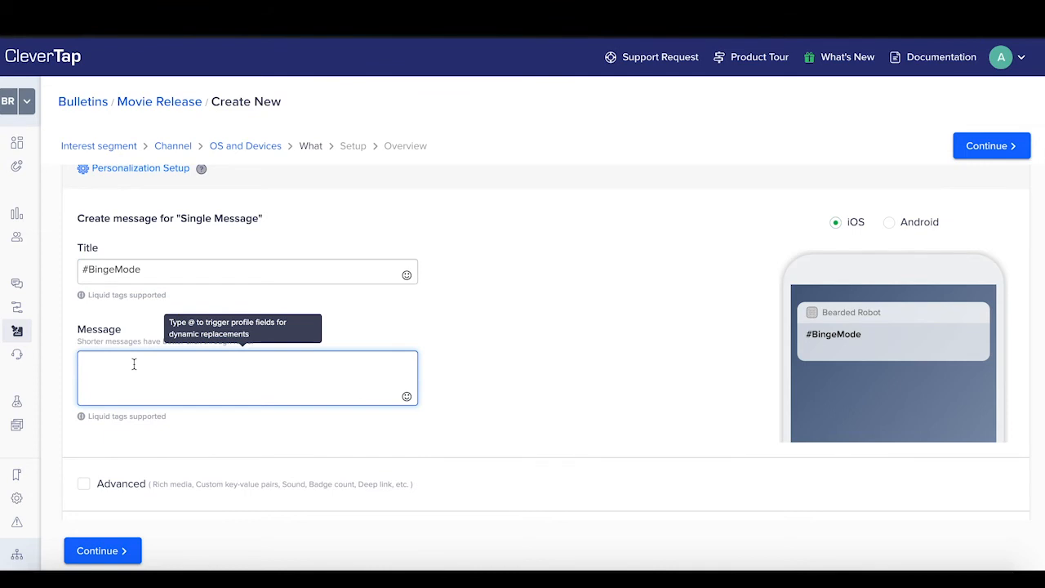
pyautogui.write('@')
pyautogui.scroll(-3, 168, 294)
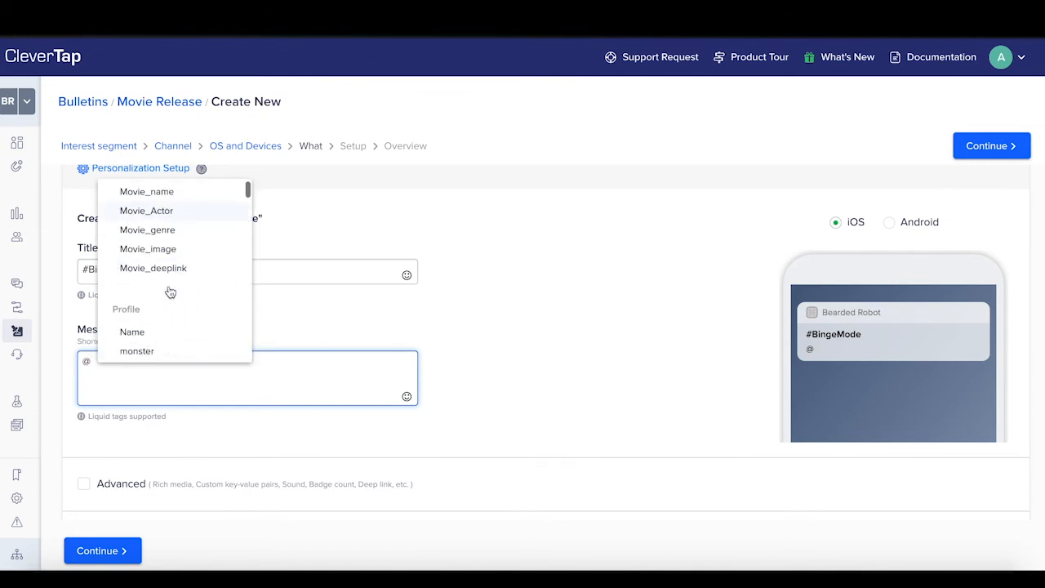
pyautogui.click(132, 285)
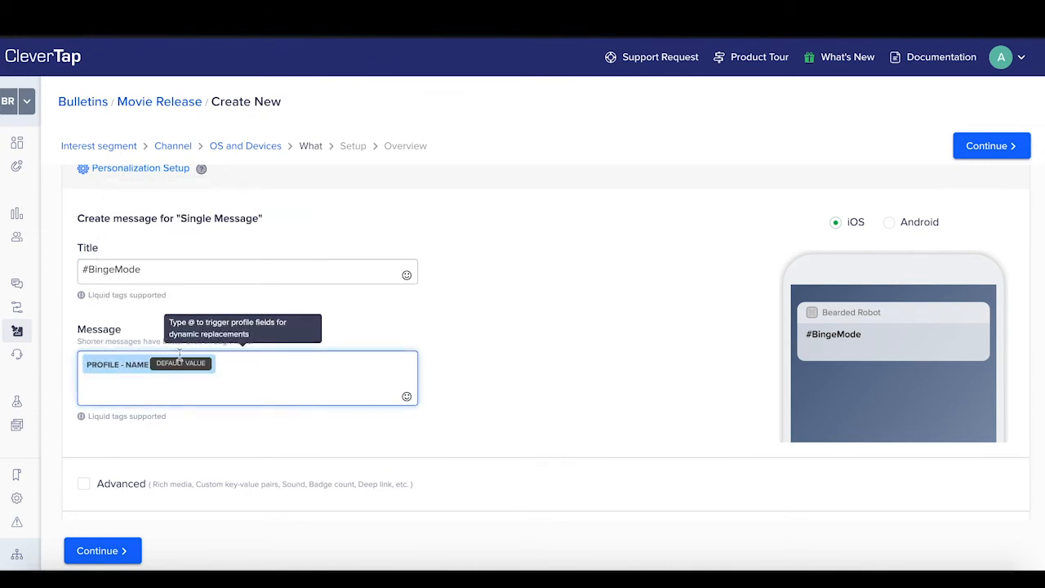
pyautogui.click(181, 364)
pyautogui.write('Hey')
pyautogui.click(236, 361)
pyautogui.write(',')
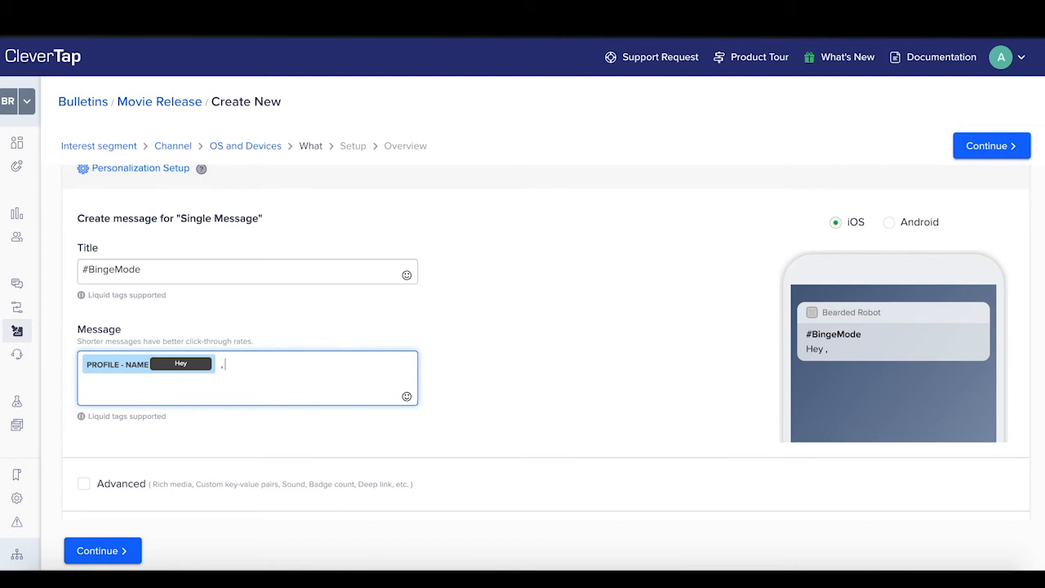
# Insert the business event property Movie_name after the comma in the message, with the default value "A new movie".
pyautogui.write(' @')
pyautogui.scroll(3, 309, 279)
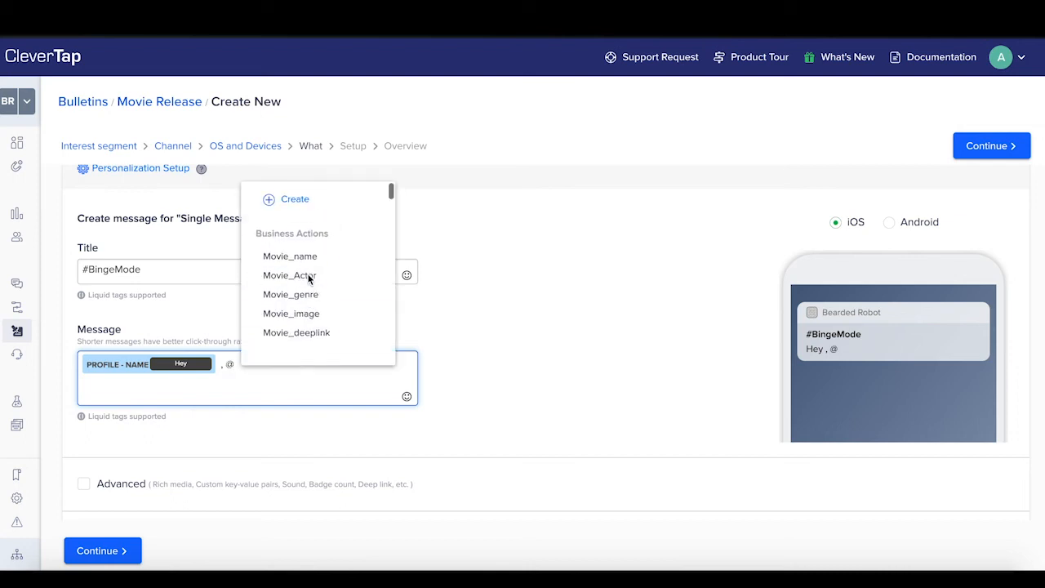
pyautogui.click(303, 258)
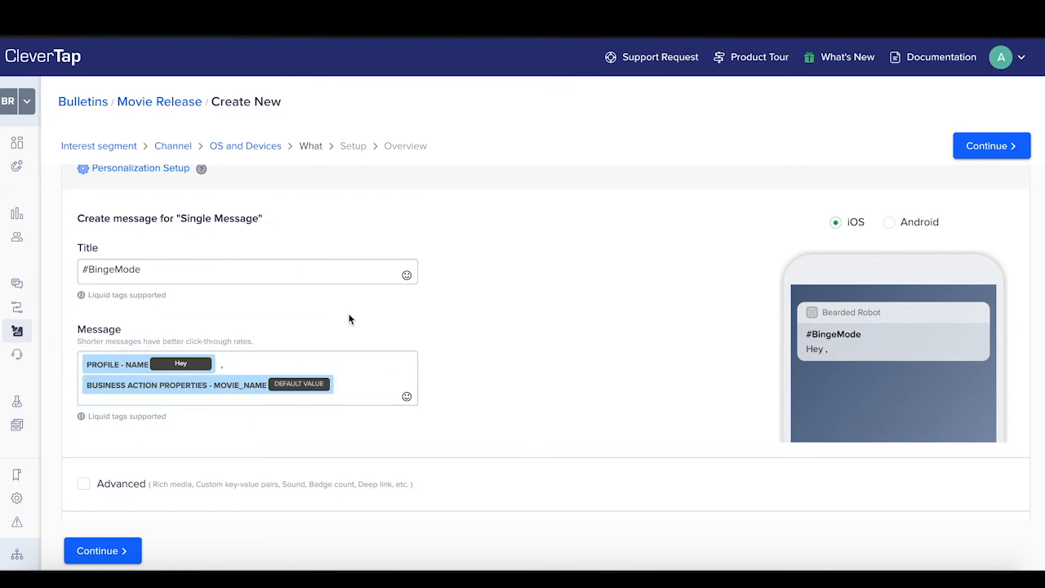
pyautogui.click(299, 397)
pyautogui.write('A new movie')
# Continue the message with "starring" and the Movie_Actor property, using the default value "your favourite actor".
pyautogui.click(345, 398)
pyautogui.write('starring @')
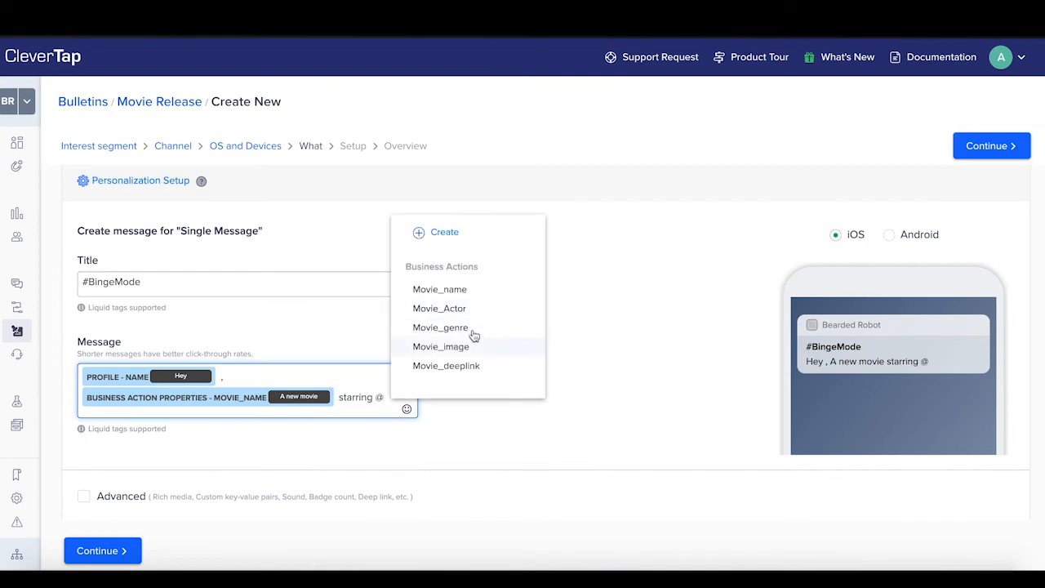
pyautogui.click(464, 309)
pyautogui.click(302, 418)
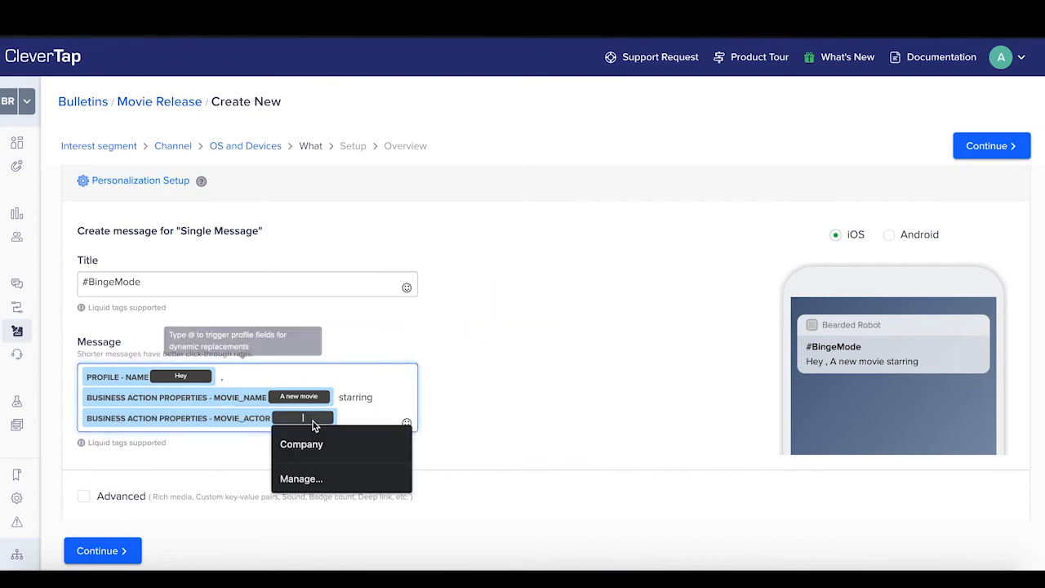
pyautogui.write('your f')
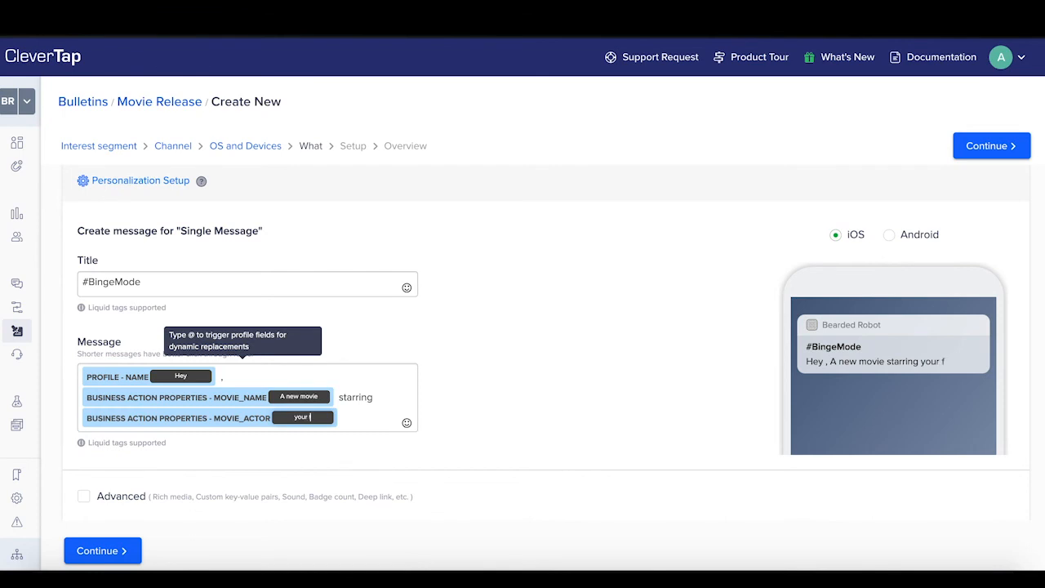
pyautogui.write('avou')
pyautogui.write('rite ac')
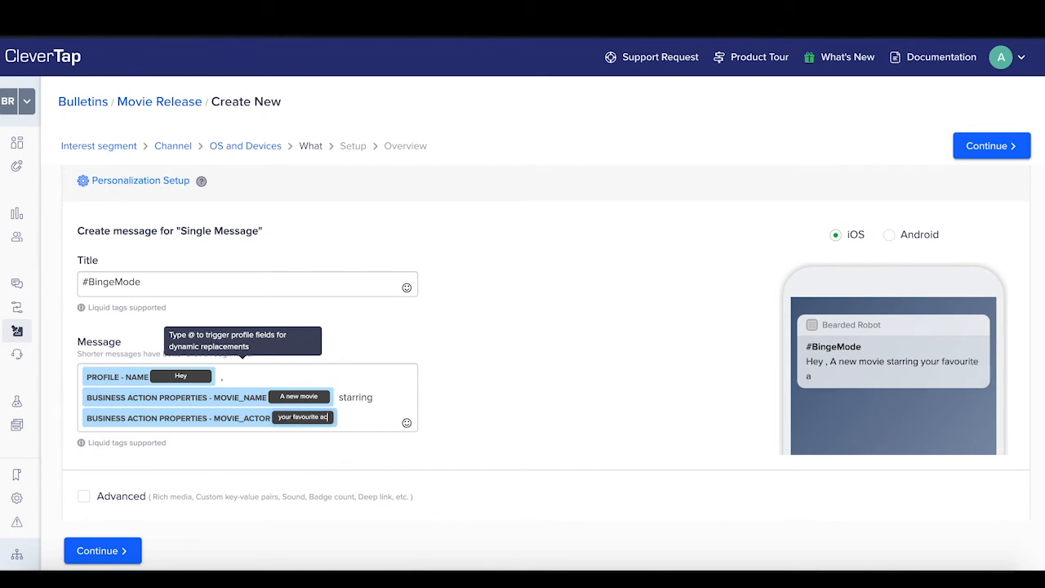
pyautogui.write('tor')
# Finish the message with the text "is now on MovieApp. Watch now!" after the Movie_Actor property.
pyautogui.click(345, 418)
pyautogui.write('is no')
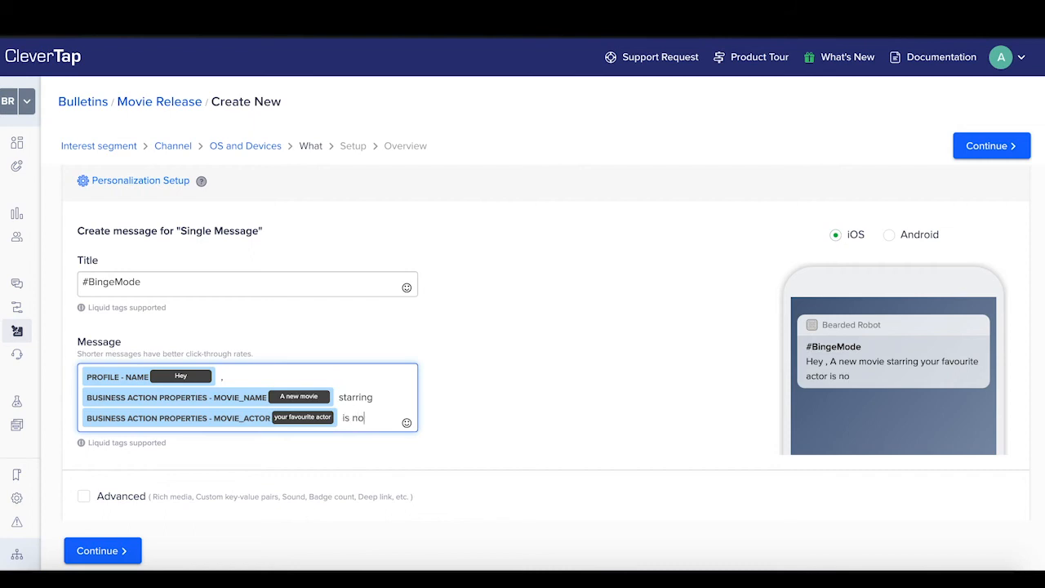
pyautogui.write('w on MovieAp')
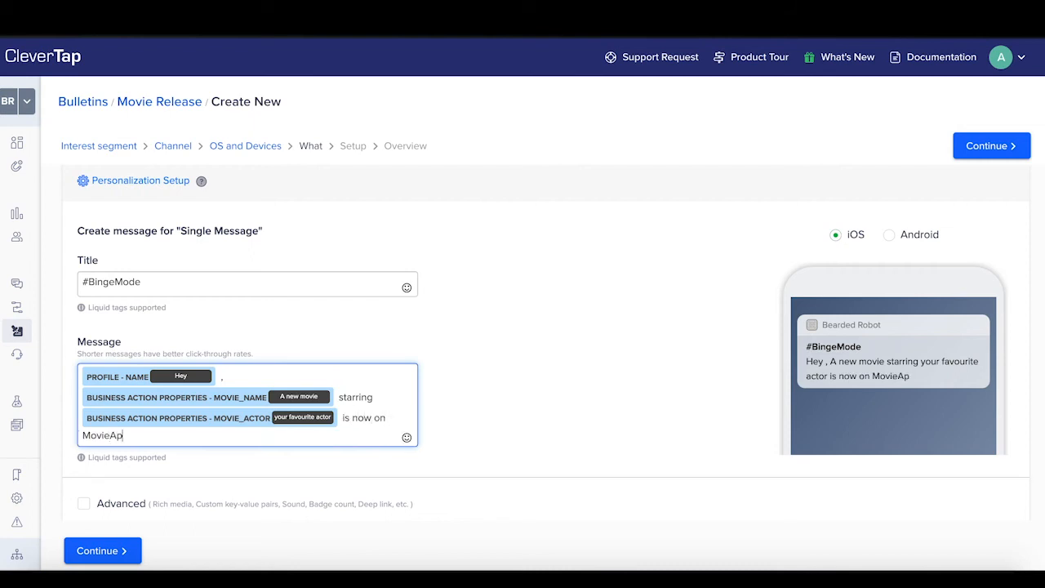
pyautogui.write('p. Watche')
pyautogui.press('BackSpace')
pyautogui.write('Now')
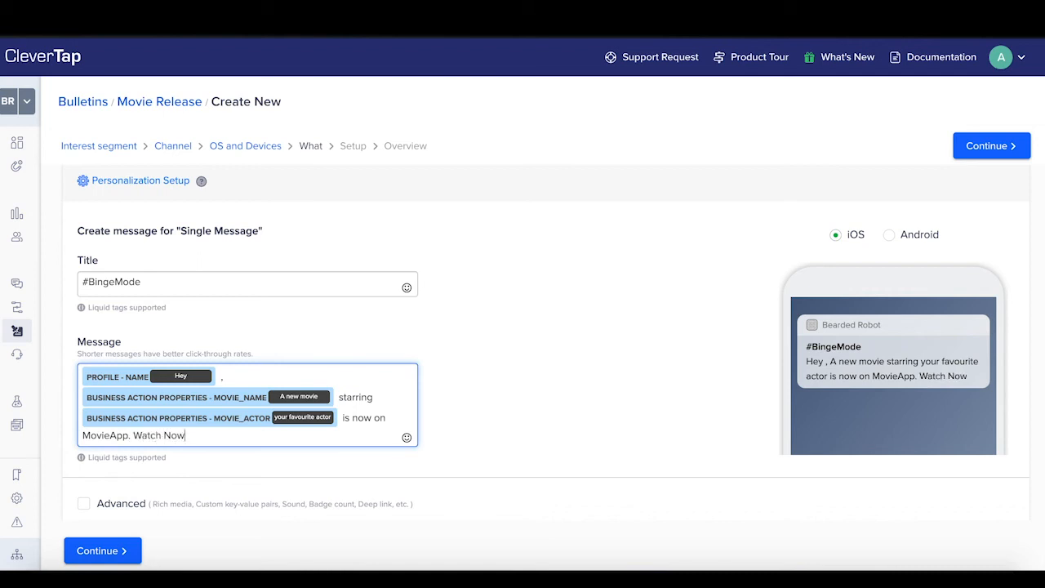
pyautogui.write('!')
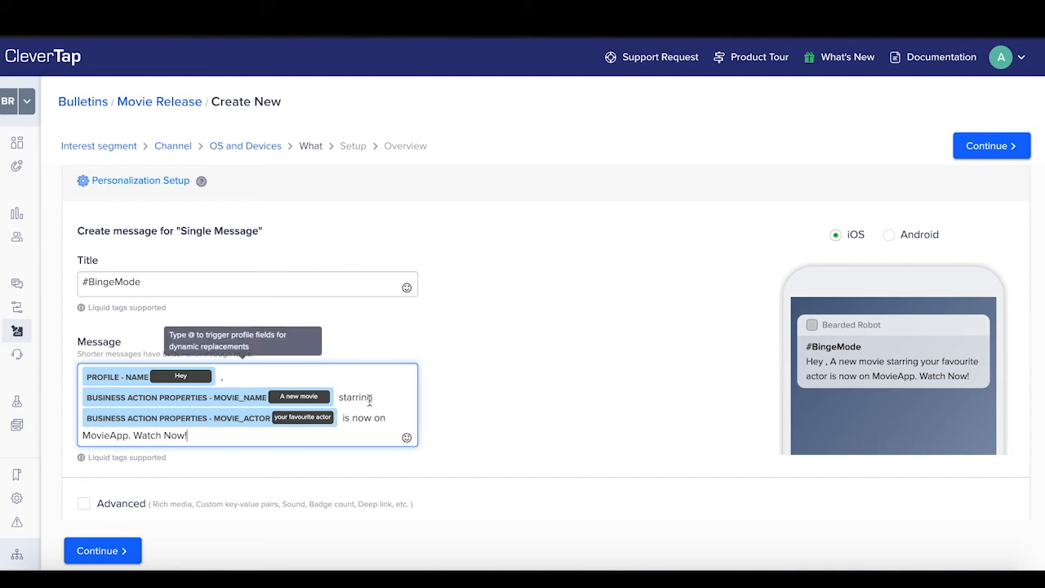
pyautogui.click(171, 436)
pyautogui.press('BackSpace')
pyautogui.write('n')
# Enable the advanced options and turn on the deep link / external URL, filling it with the Movie_deeplink property.
pyautogui.scroll(-3, 204, 479)
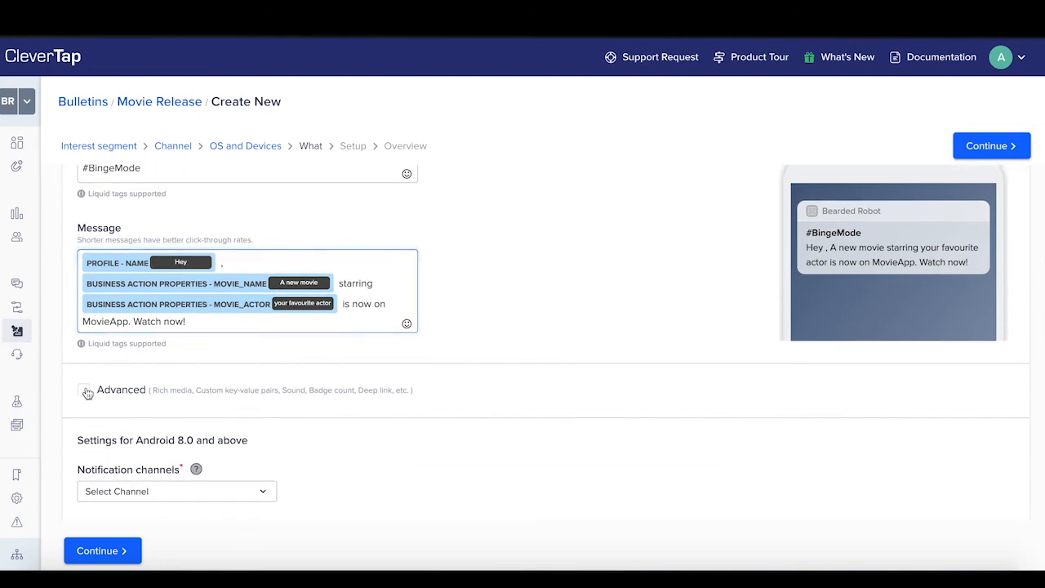
pyautogui.click(90, 389)
pyautogui.scroll(-5, 208, 471)
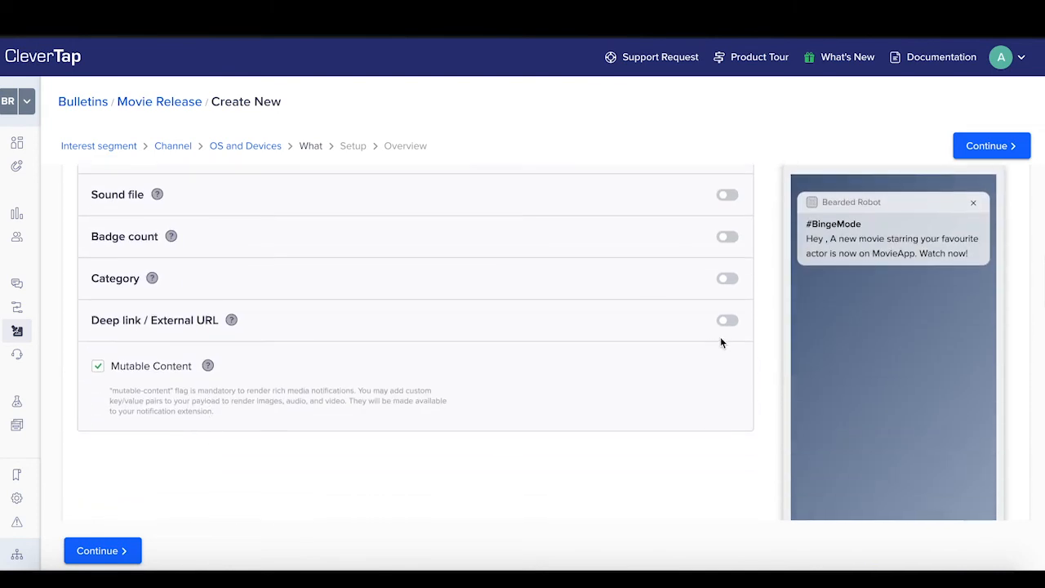
pyautogui.click(728, 320)
pyautogui.click(254, 354)
pyautogui.write('@')
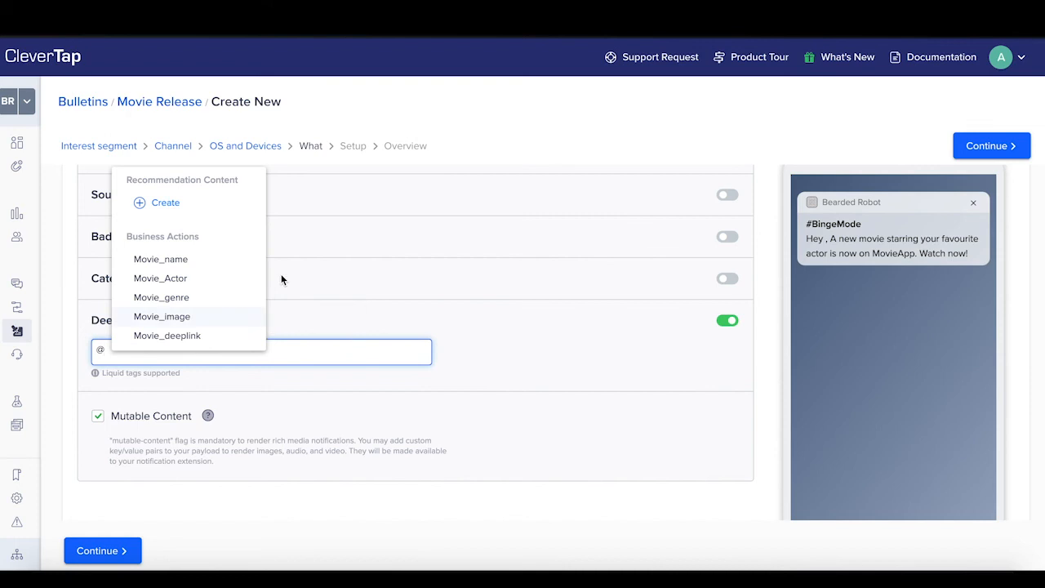
pyautogui.scroll(-1, 200, 240)
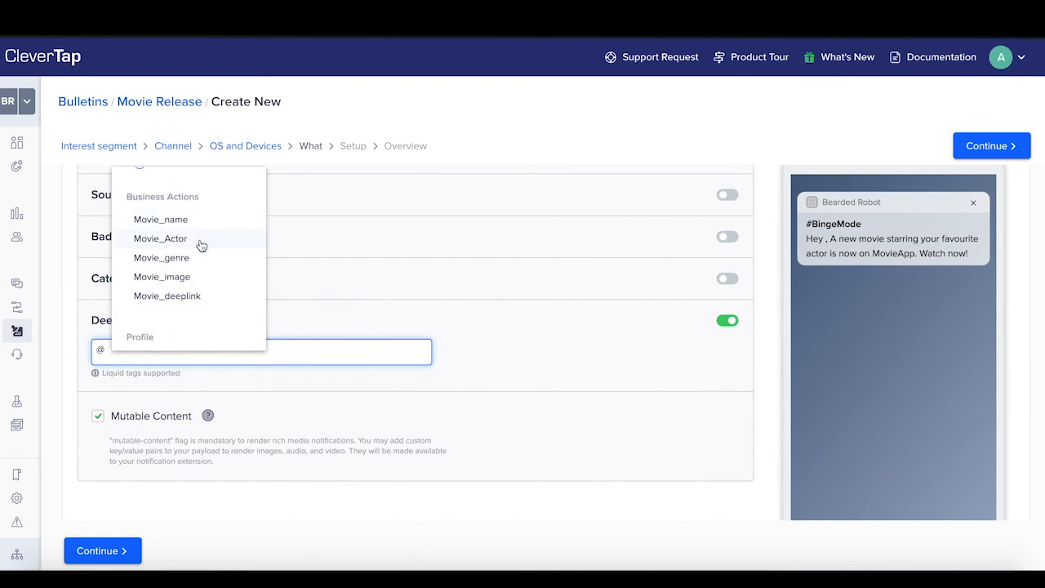
pyautogui.click(191, 298)
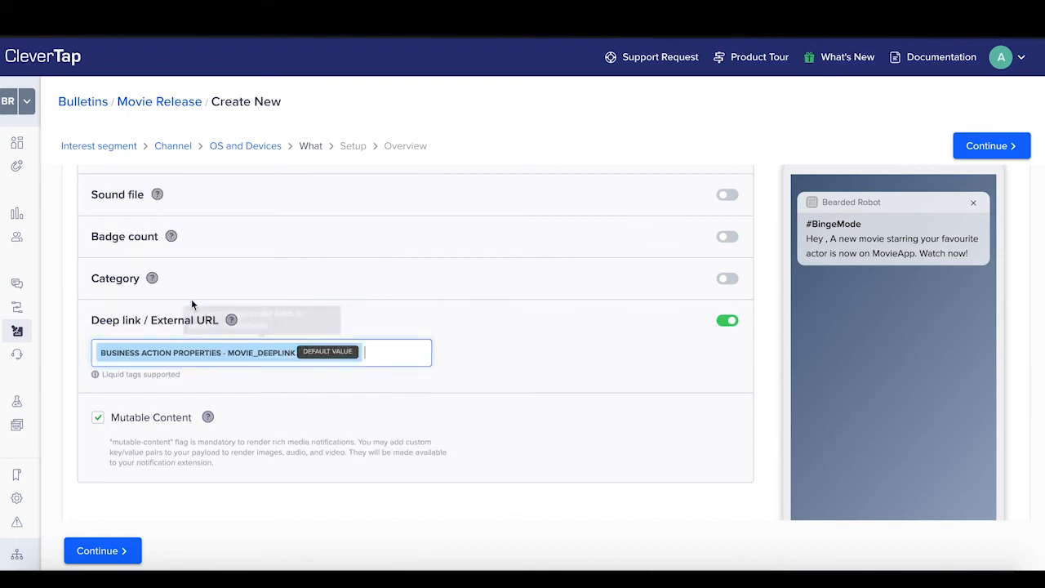
# Set the default value of the Movie_deeplink property in the iOS deep link to movieapp.com.
pyautogui.click(324, 354)
pyautogui.click(324, 354)
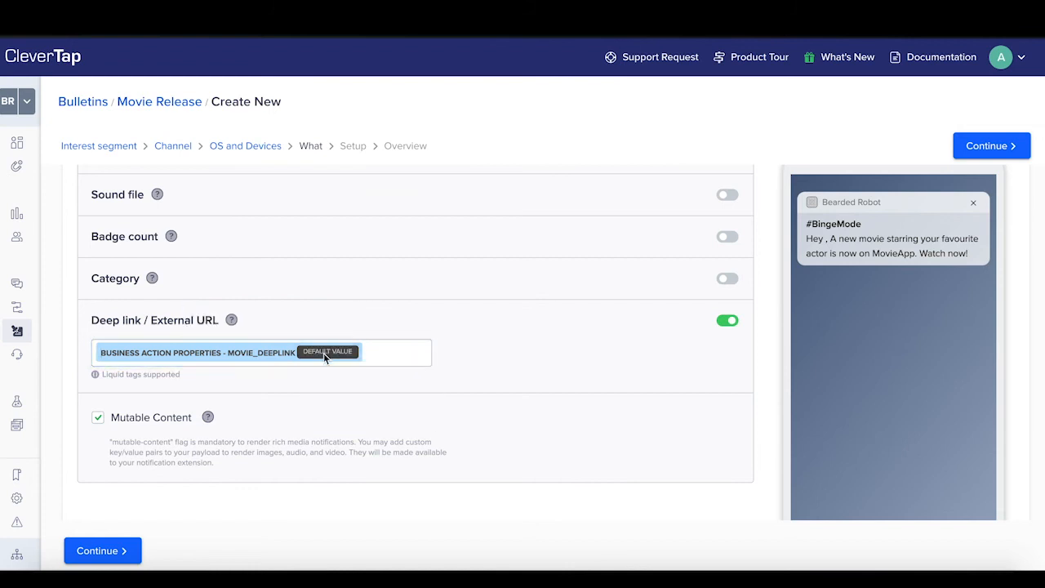
pyautogui.click(324, 353)
pyautogui.write('mov')
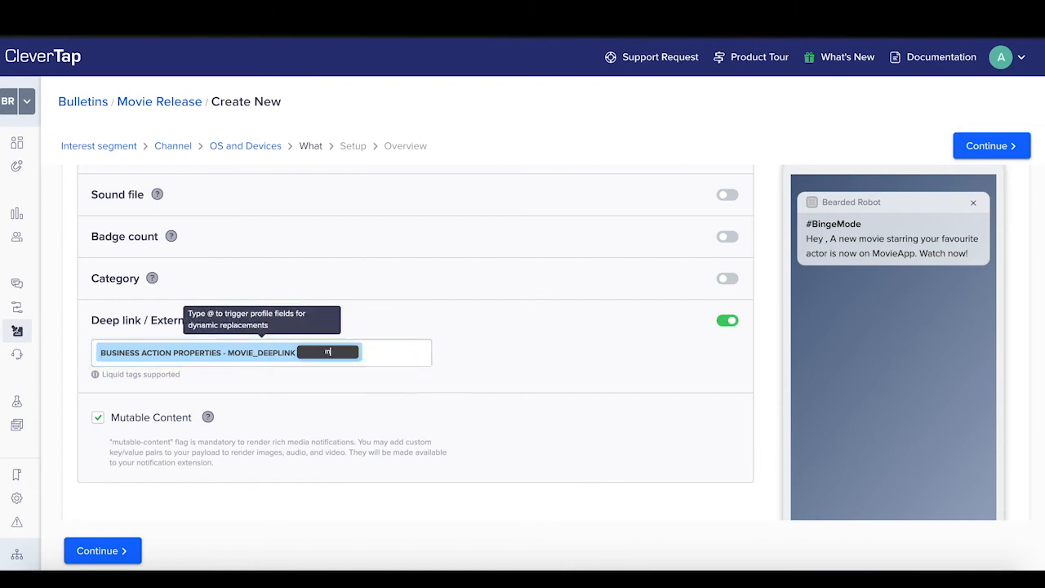
pyautogui.write('ieapp.com')
pyautogui.click(348, 404)
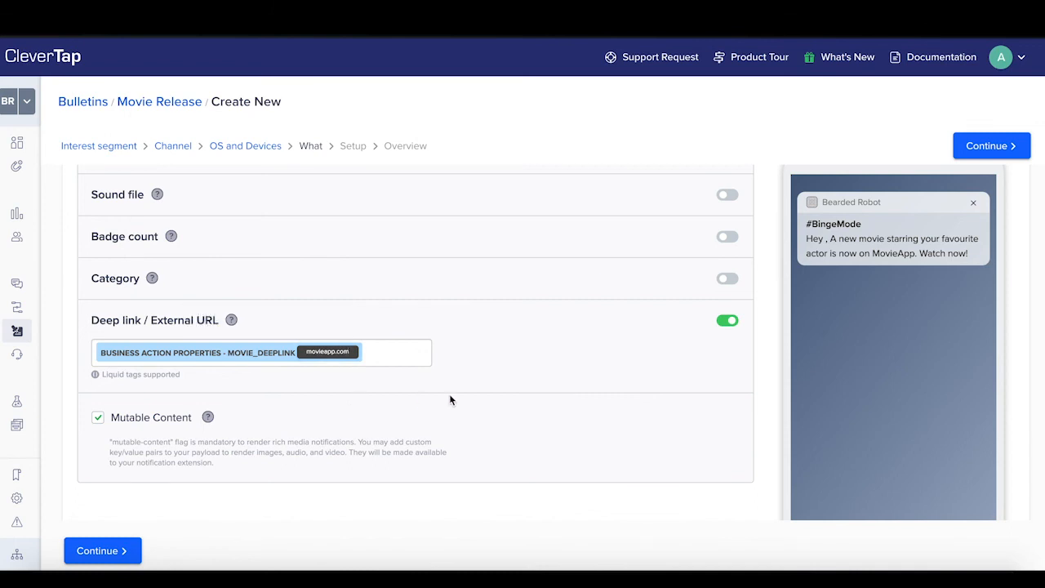
# Turn on the Android deep link / external URL and fill it with the Movie_deeplink business event property.
pyautogui.scroll(-3, 450, 399)
pyautogui.scroll(-6, 185, 439)
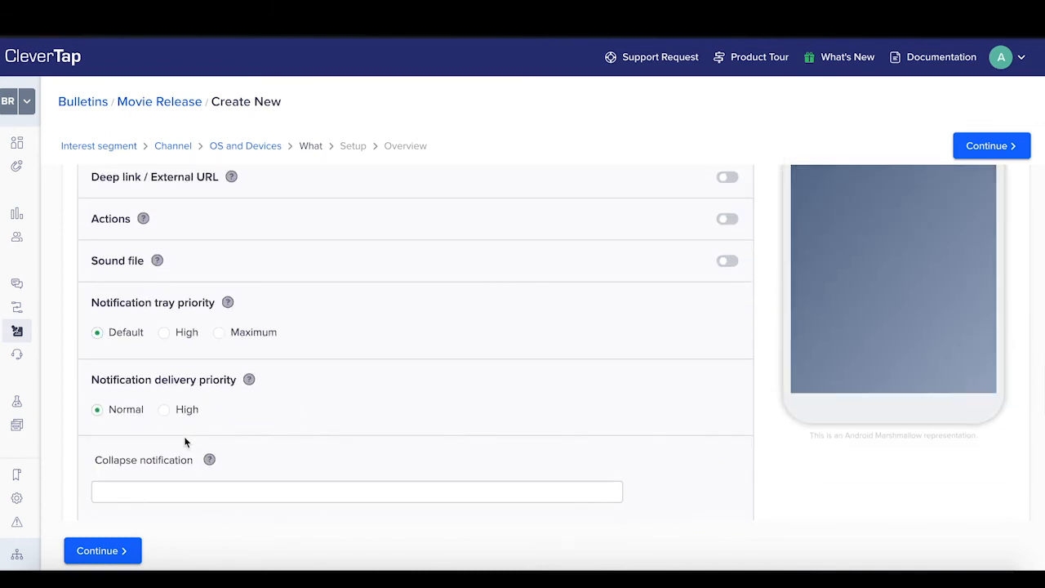
pyautogui.scroll(-2, 187, 439)
pyautogui.scroll(3, 187, 438)
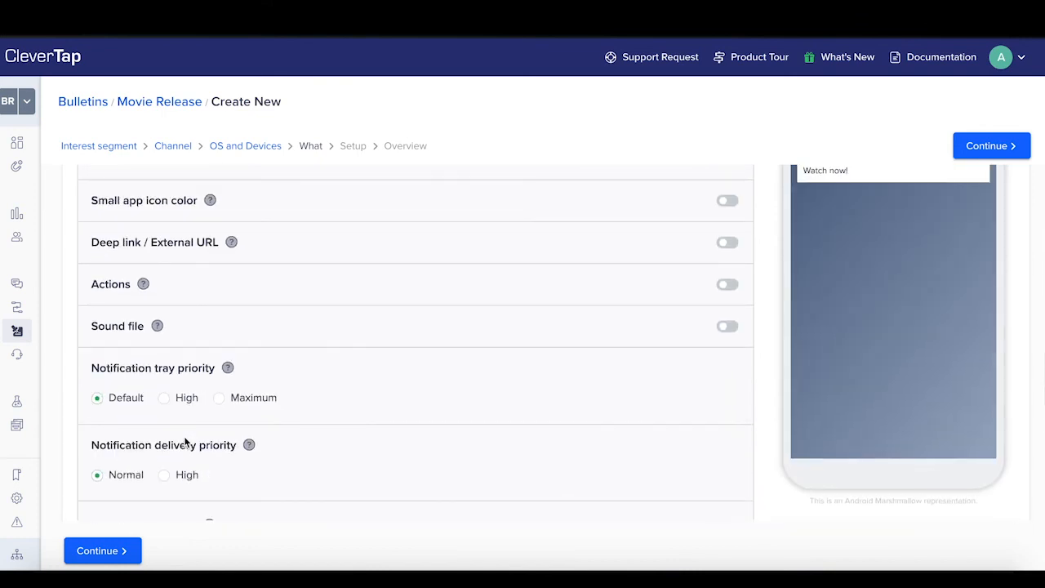
pyautogui.click(727, 242)
pyautogui.click(241, 274)
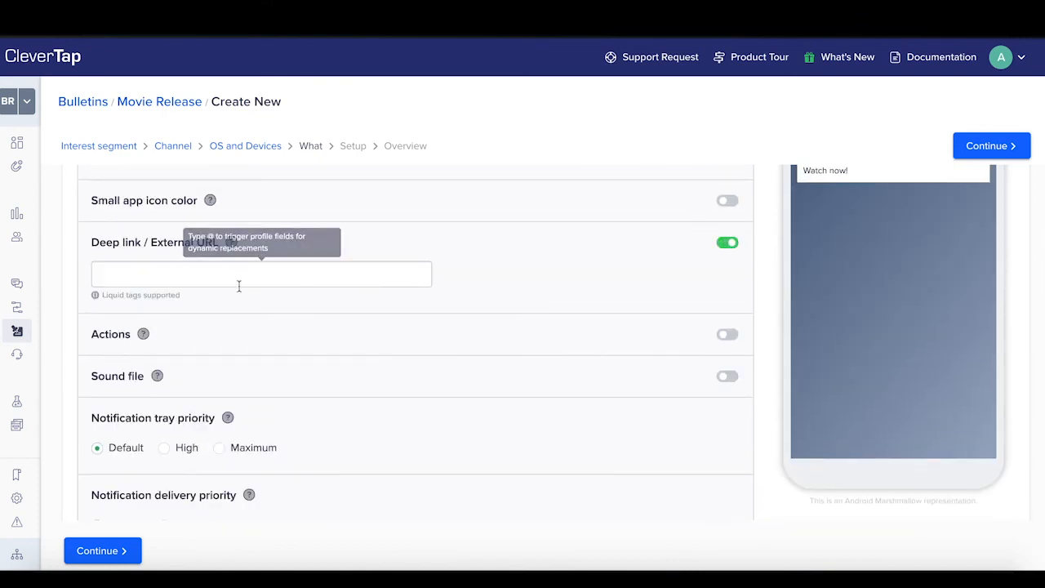
pyautogui.write('@')
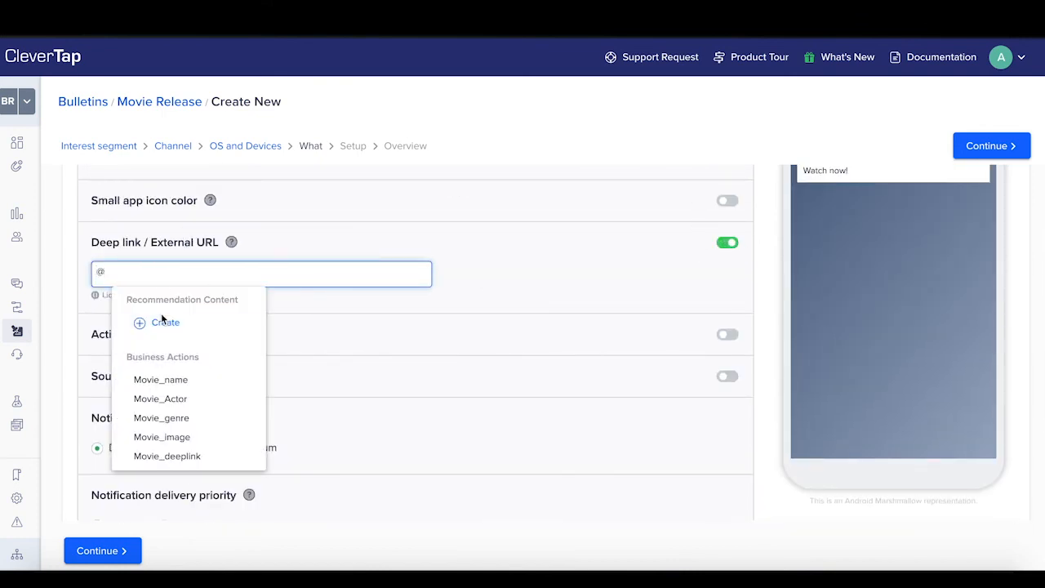
pyautogui.scroll(-2, 166, 384)
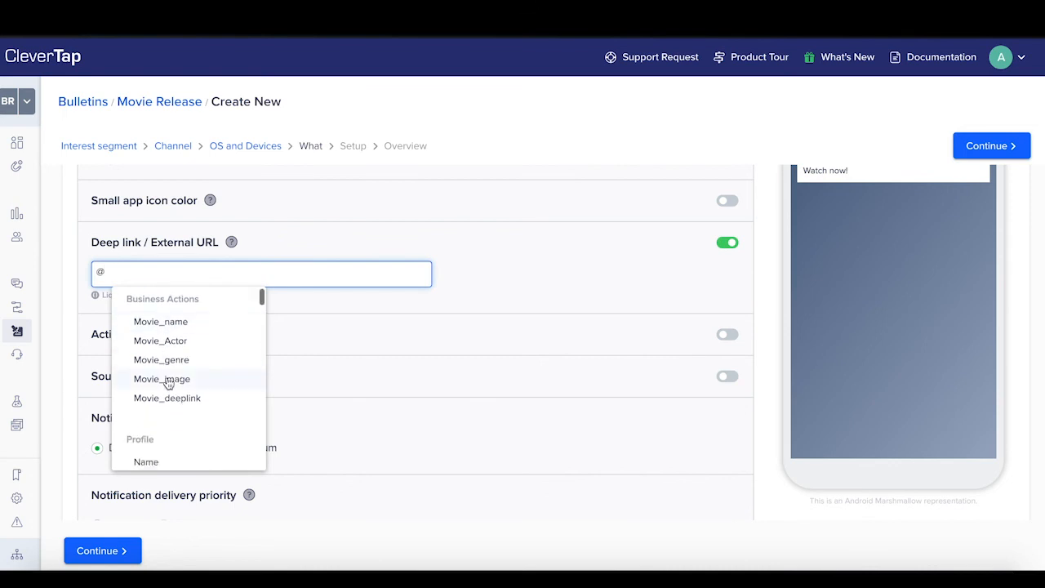
pyautogui.click(169, 400)
# Give the Movie_deeplink property in the Android deep link the default value movieapp.com.
pyautogui.click(333, 276)
pyautogui.press('Return')
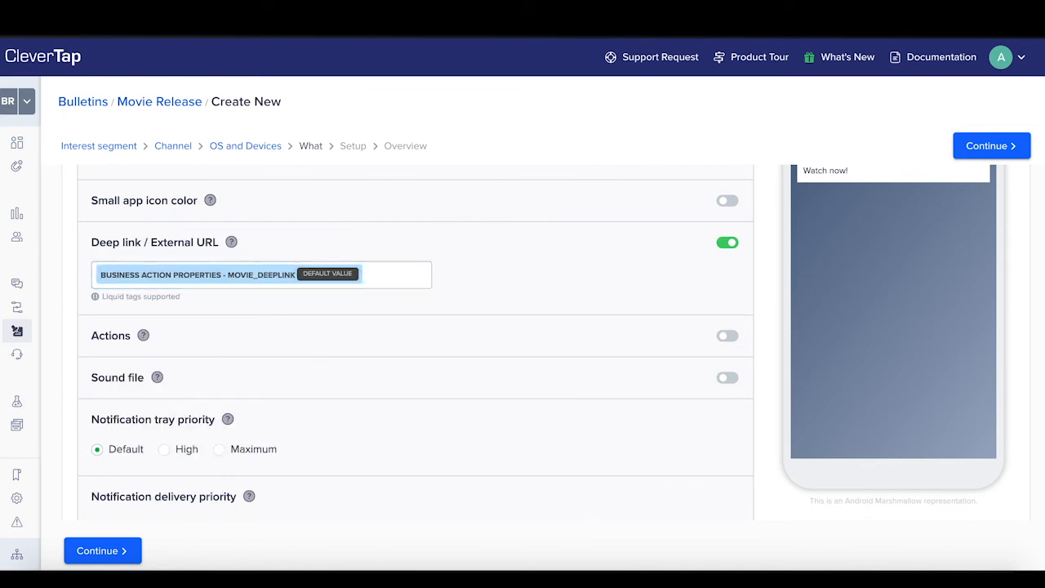
pyautogui.click(329, 276)
pyautogui.write('movieapp.com')
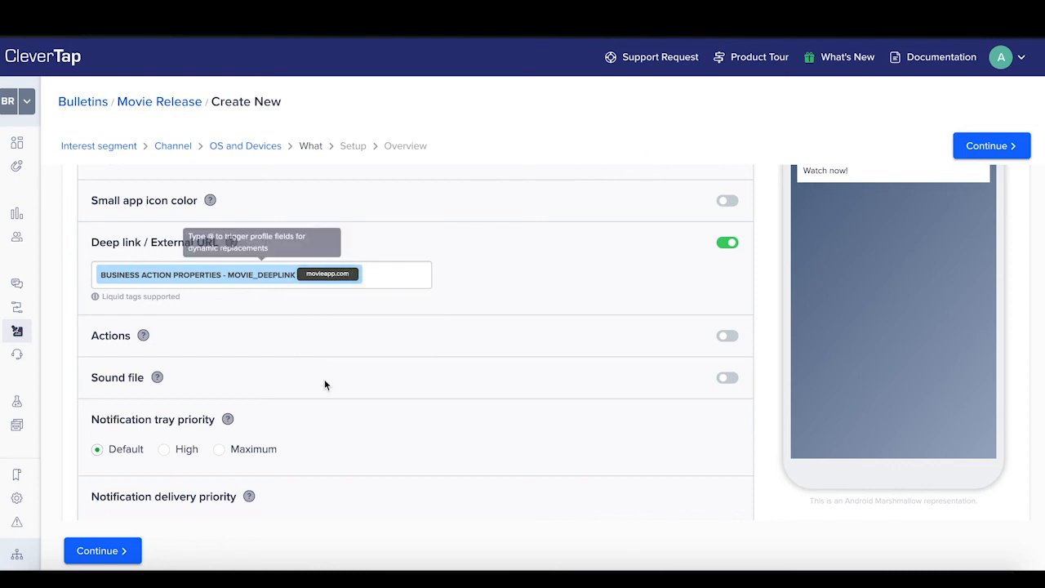
# Choose BRTesting as the notification channel for Android 8.0 and above, and proceed to the bulletin setup.
pyautogui.scroll(-5, 324, 379)
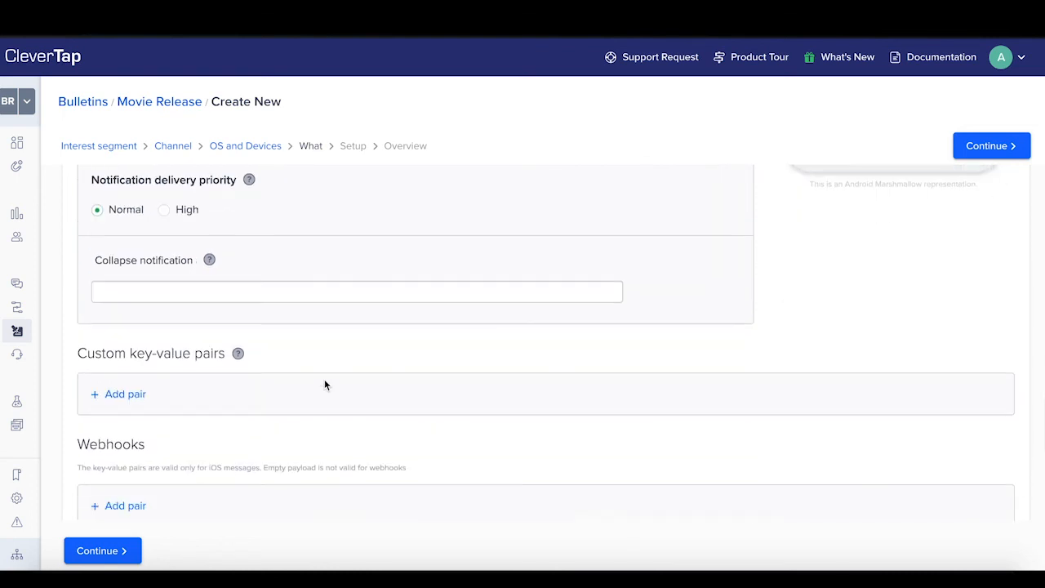
pyautogui.scroll(-3, 152, 449)
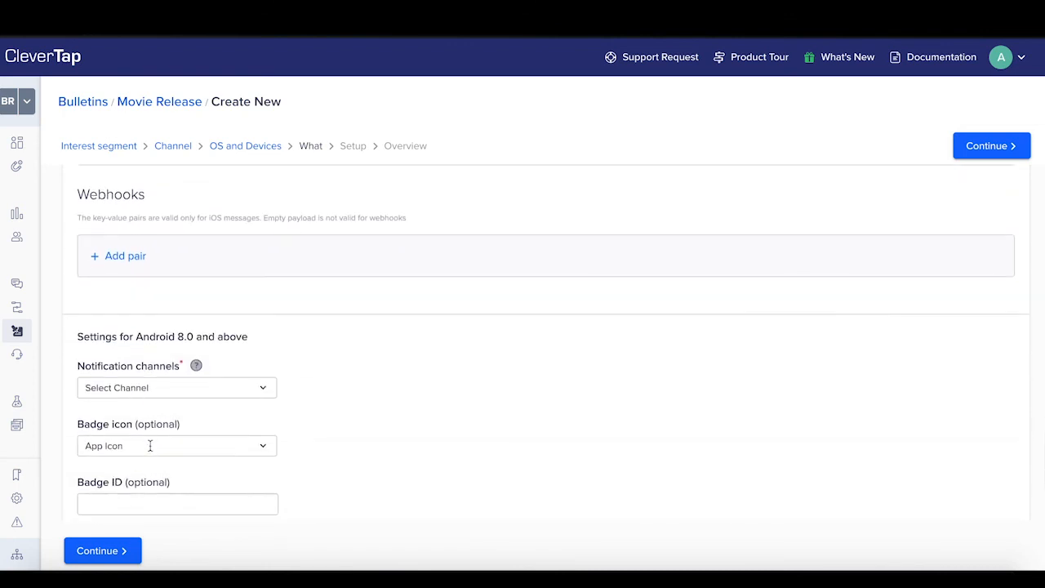
pyautogui.click(149, 385)
pyautogui.click(147, 433)
pyautogui.scroll(-2, 144, 443)
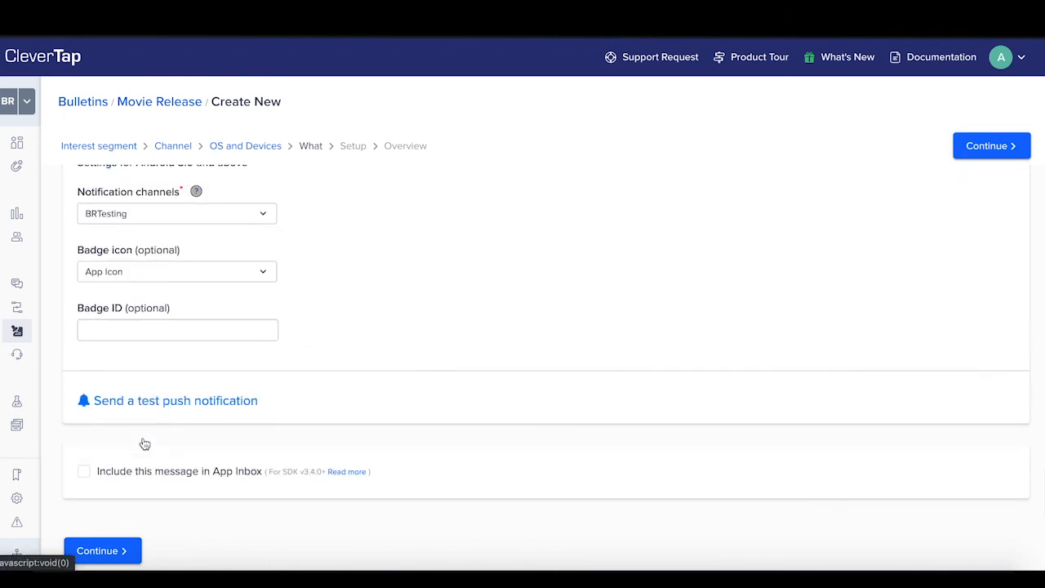
pyautogui.click(102, 550)
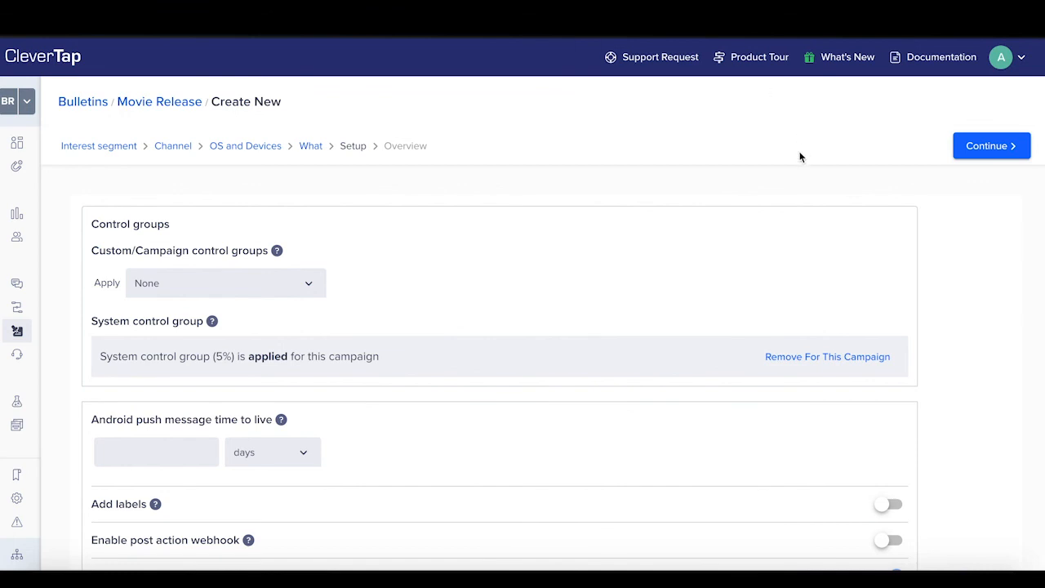
# Set the Android push message time to live to 5 days and proceed to the bulletin overview.
pyautogui.click(1008, 152)
pyautogui.write('5')
pyautogui.click(985, 154)
# Review the bulletin overview and publish the bulletin under the name "Push Notification Movie Release Bulletin".
pyautogui.scroll(-3, 455, 411)
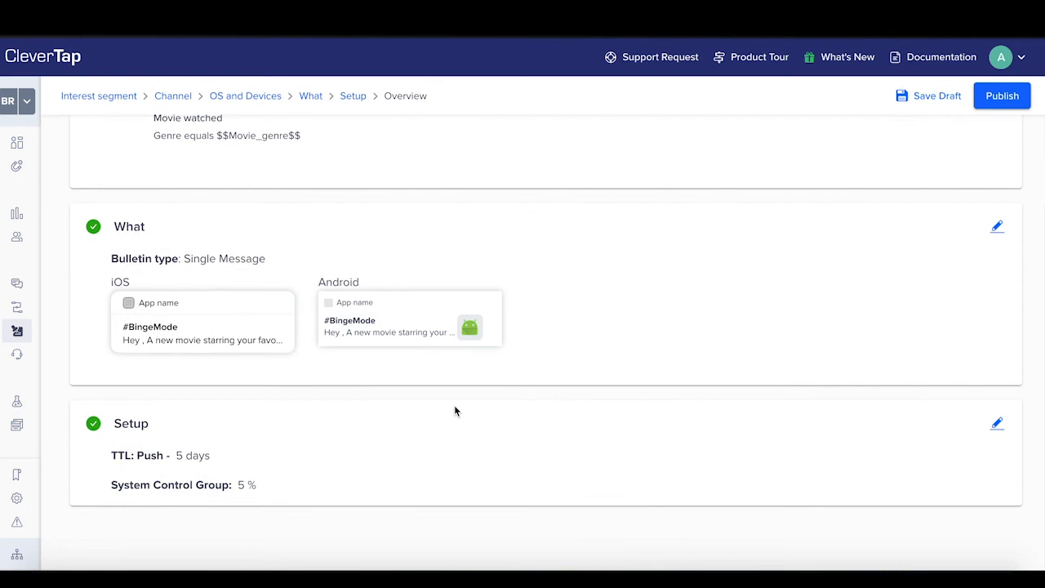
pyautogui.scroll(3, 455, 411)
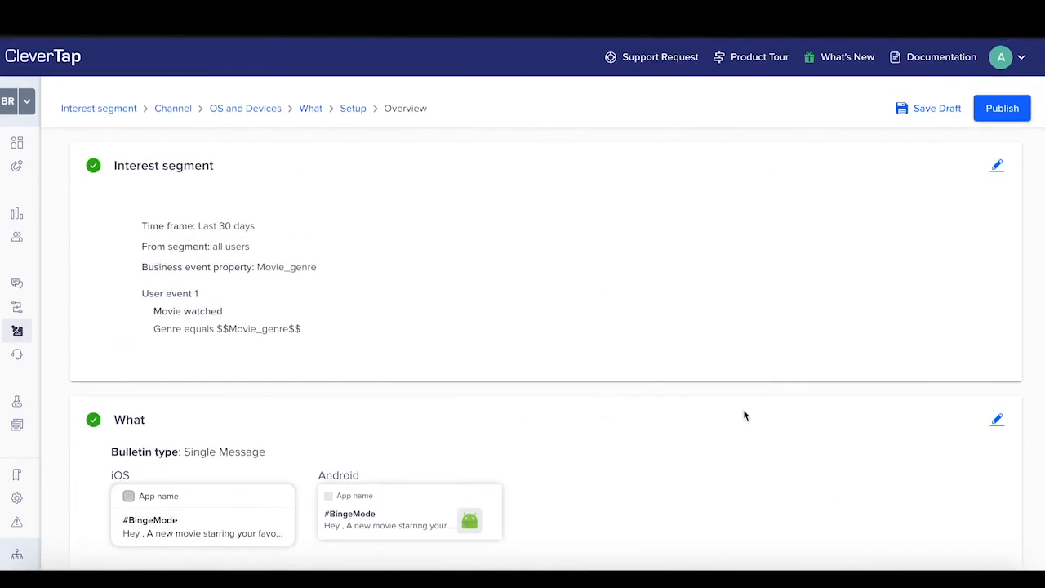
pyautogui.click(998, 111)
pyautogui.click(546, 300)
pyautogui.write('Push N')
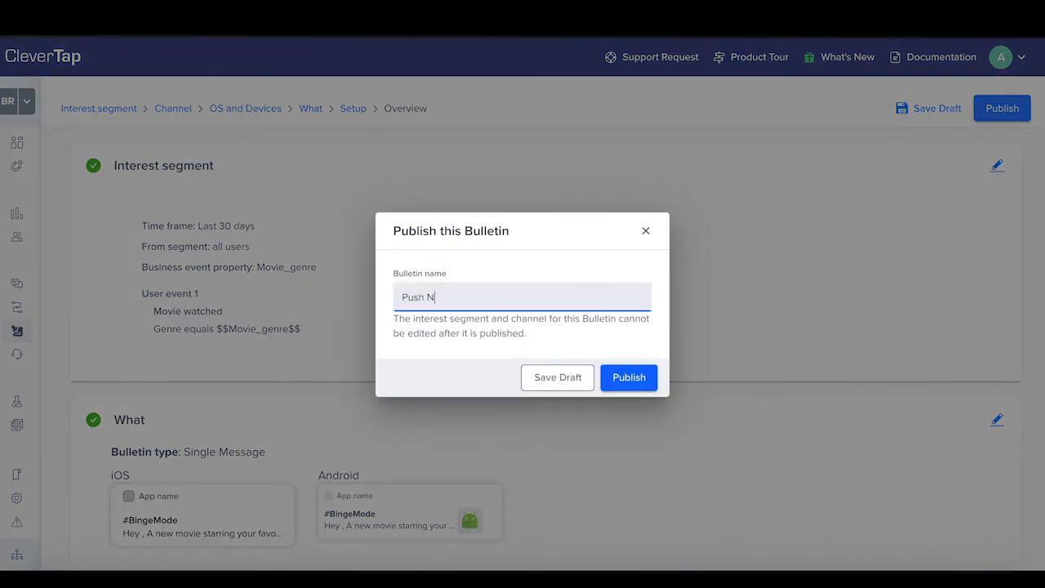
pyautogui.write('otification Movie Release Bull')
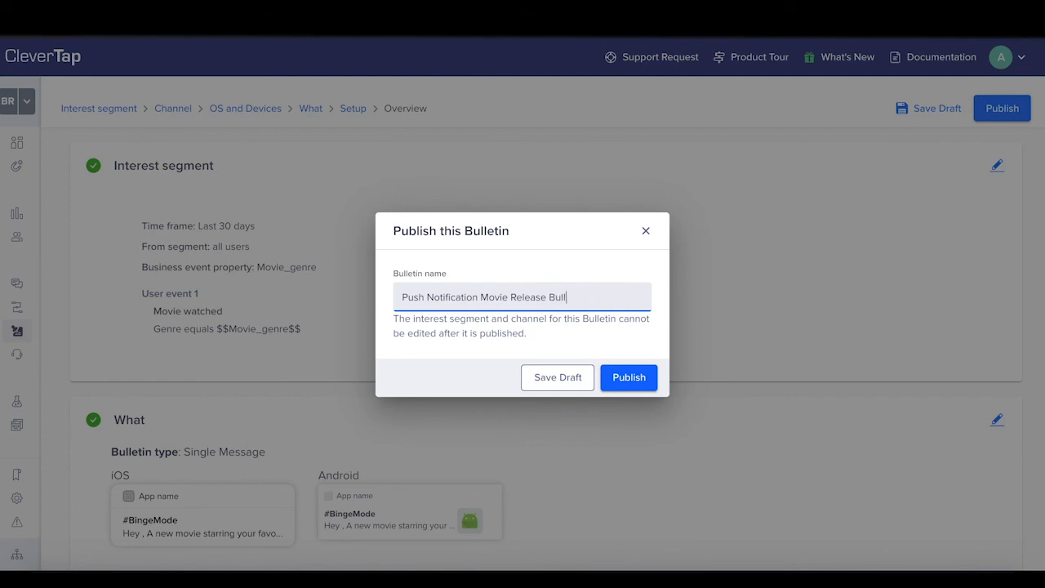
pyautogui.write('etin')
pyautogui.click(614, 382)
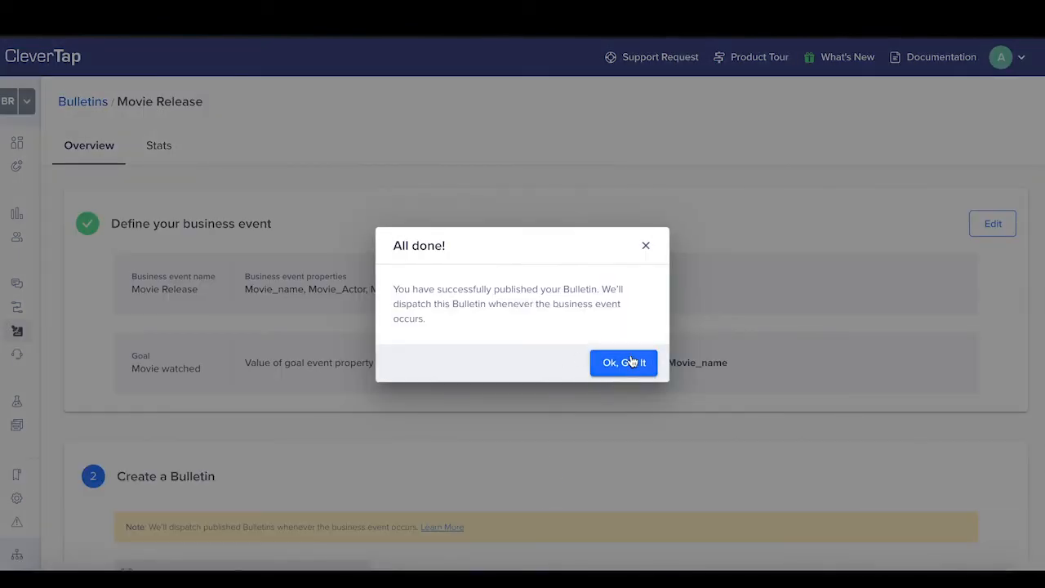
pyautogui.click(626, 363)
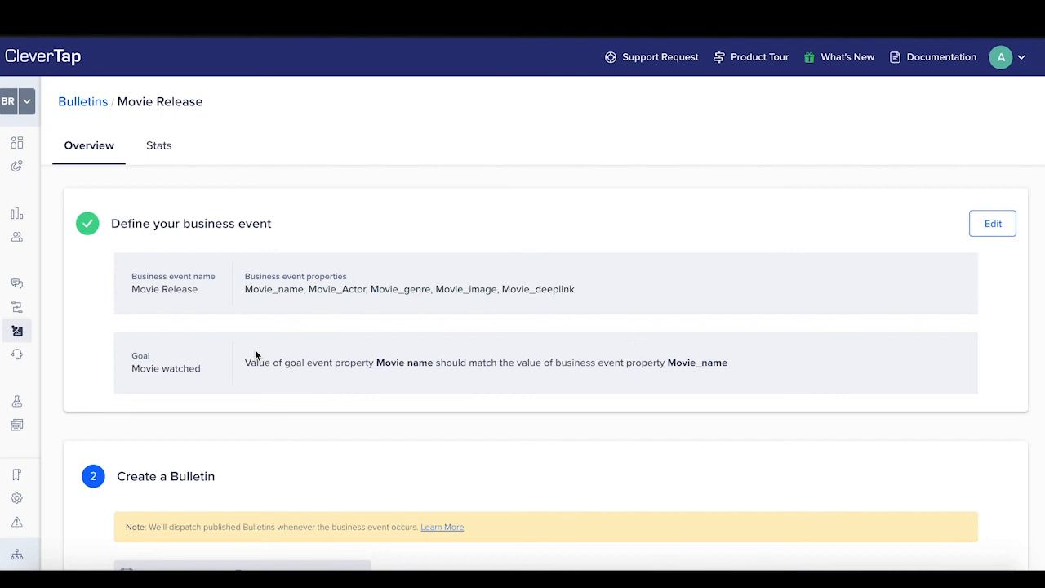
# Expand the published Push Notification Movie Release Bulletin to examine its interest group, setup and message preview.
pyautogui.scroll(-3, 250, 417)
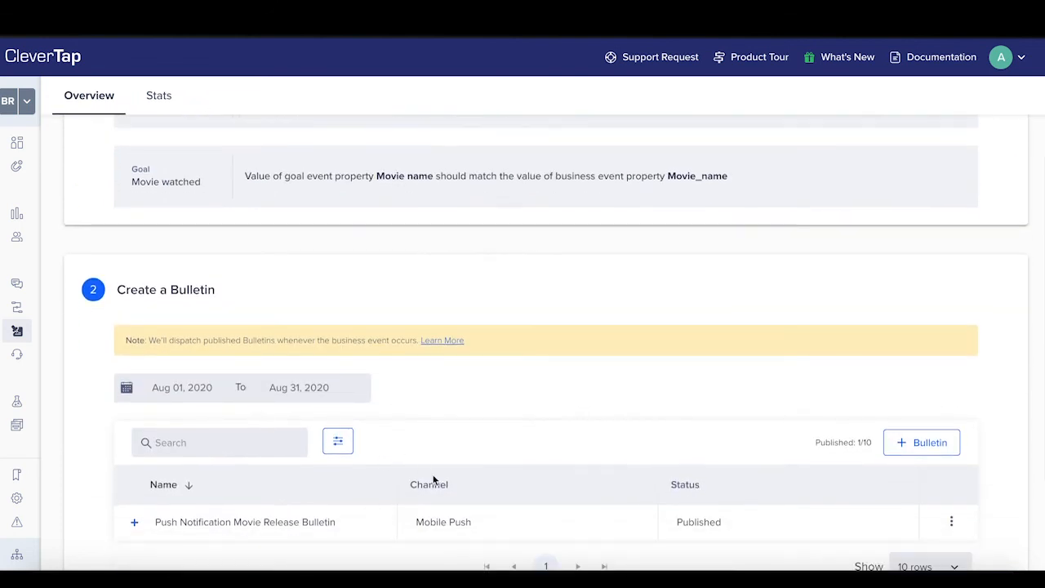
pyautogui.scroll(-2, 504, 492)
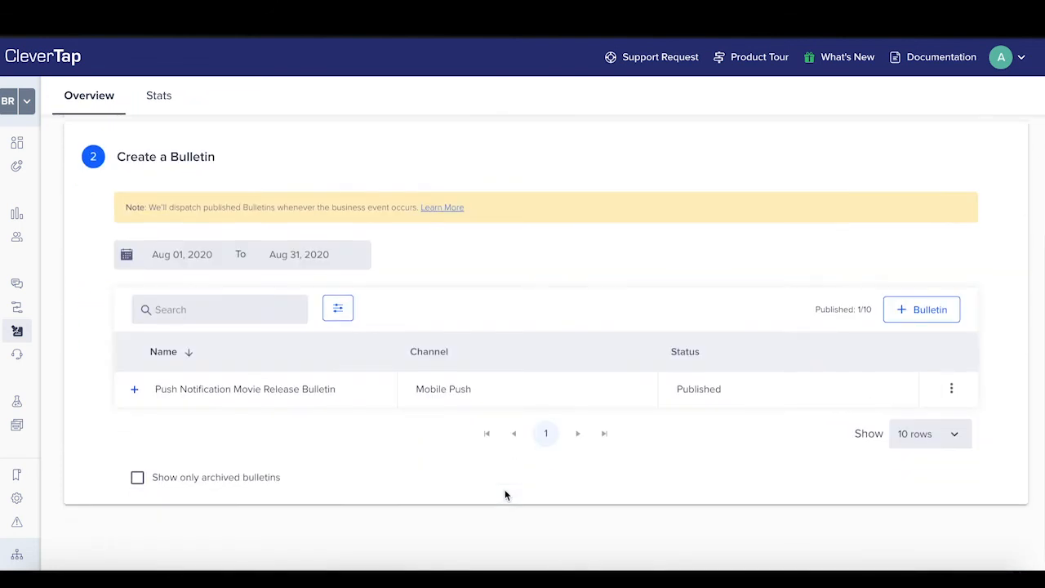
pyautogui.click(135, 389)
pyautogui.scroll(-2, 261, 461)
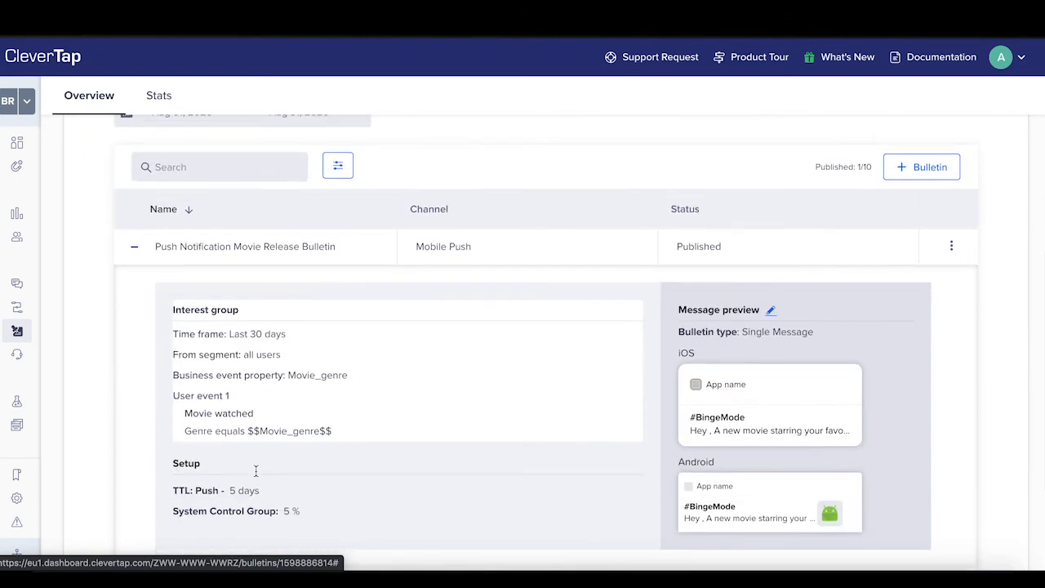